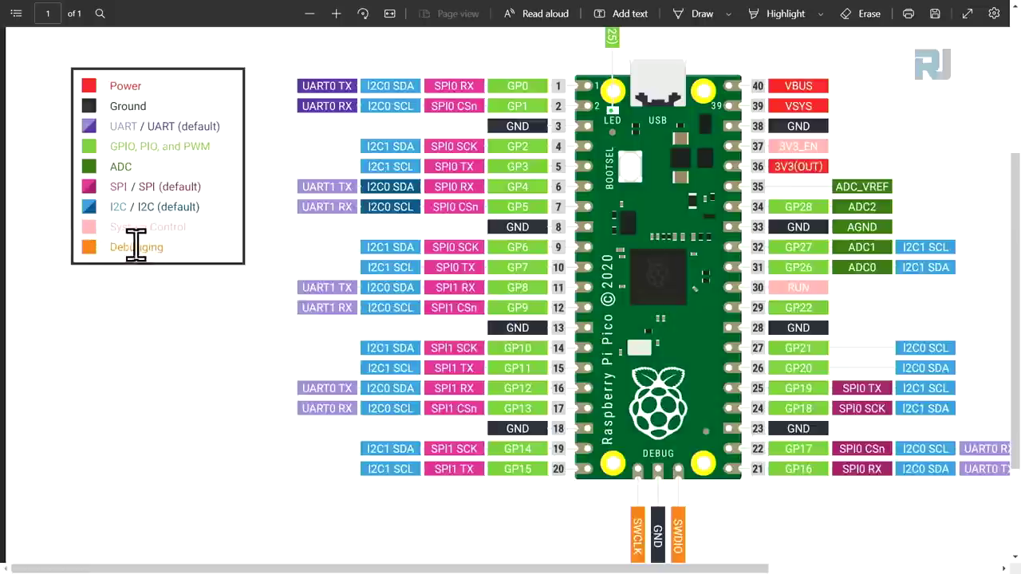
Move the Thonny shortcut to an empty area of the desktop and launch Thonny.
scroll(846, 373, down, 1)
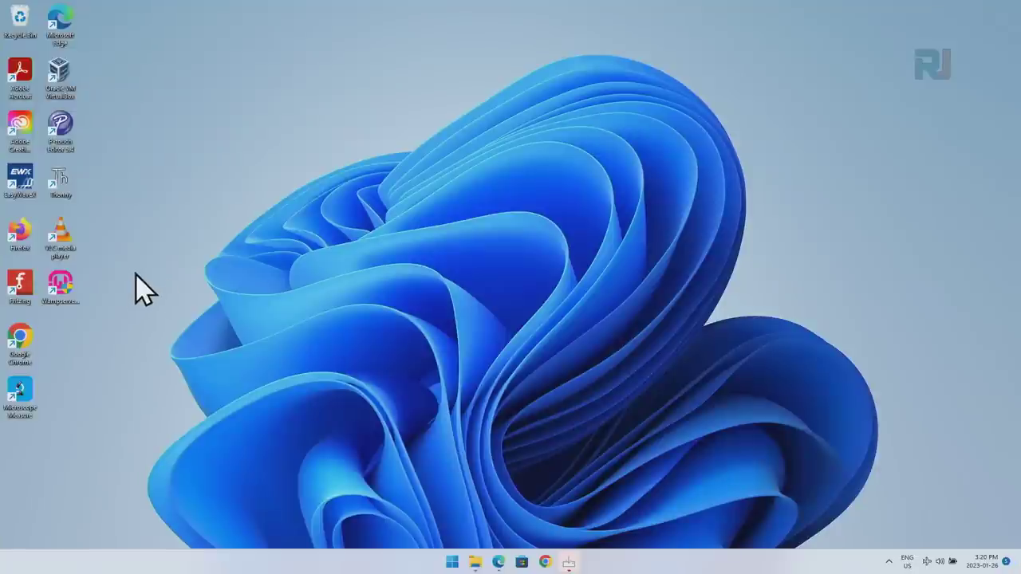
drag(56, 189, 203, 144)
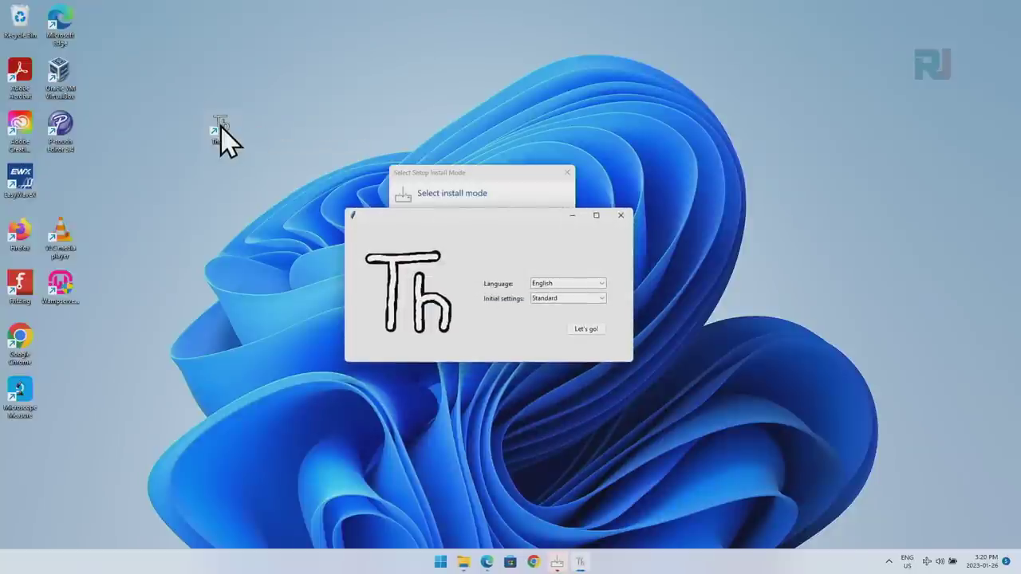
Keep English as the language, choose Raspberry Pi as the initial settings and start Thonny.
click(584, 284)
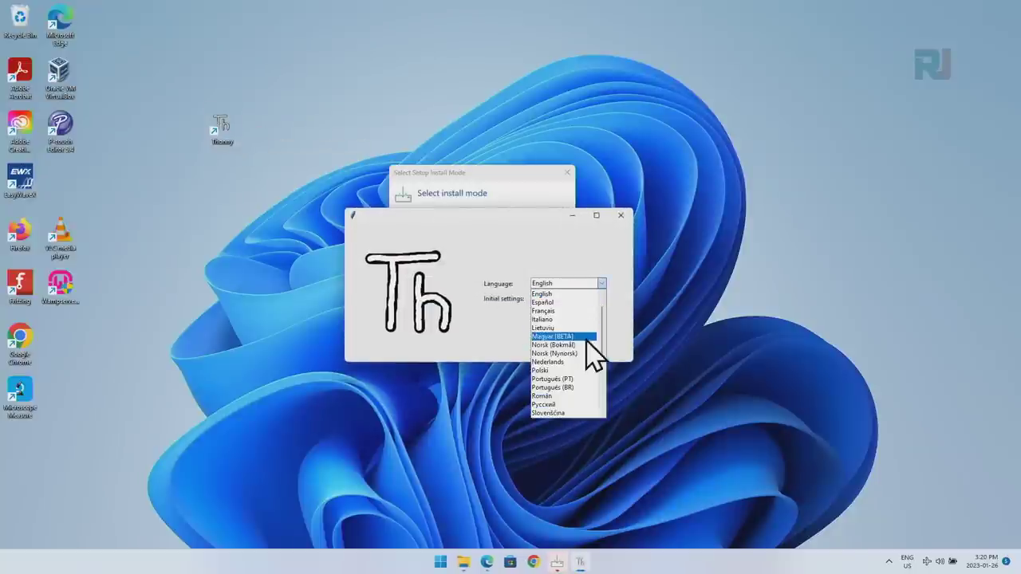
drag(601, 321, 604, 371)
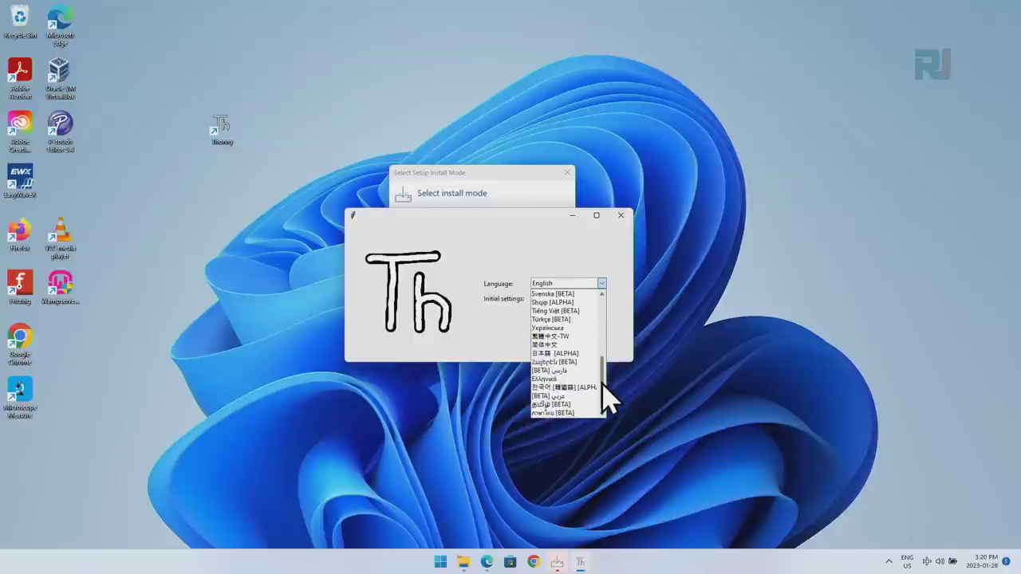
drag(602, 380, 611, 275)
click(611, 275)
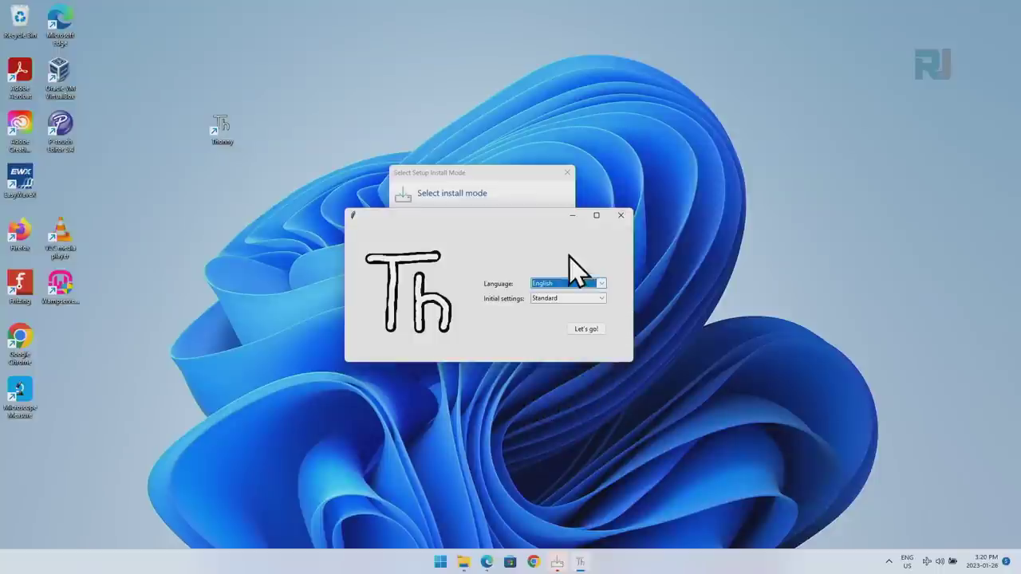
click(571, 300)
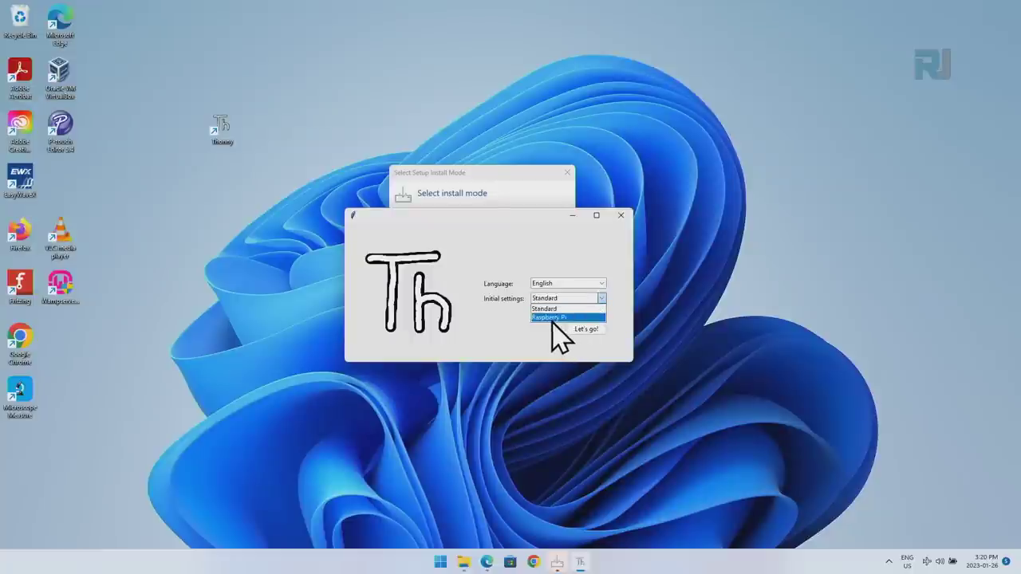
click(552, 318)
click(577, 327)
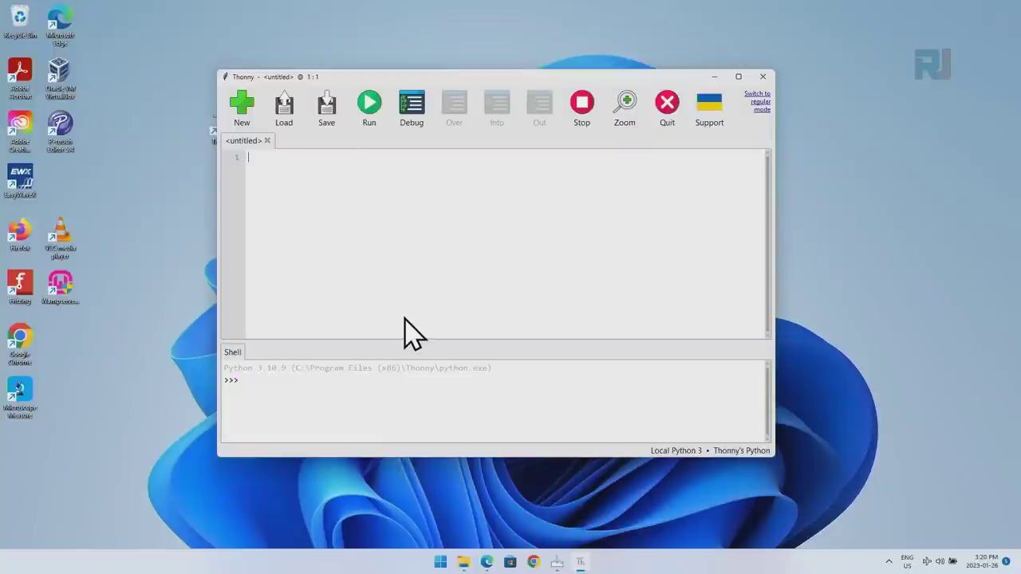
Switch Thonny to regular mode, then close Thonny and the leftover install mode dialog.
click(758, 105)
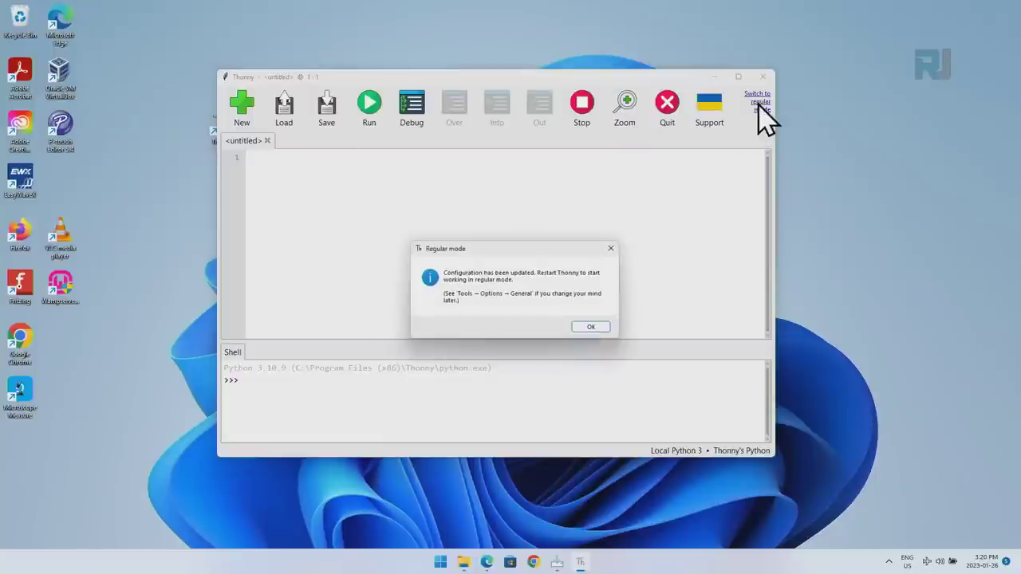
click(590, 328)
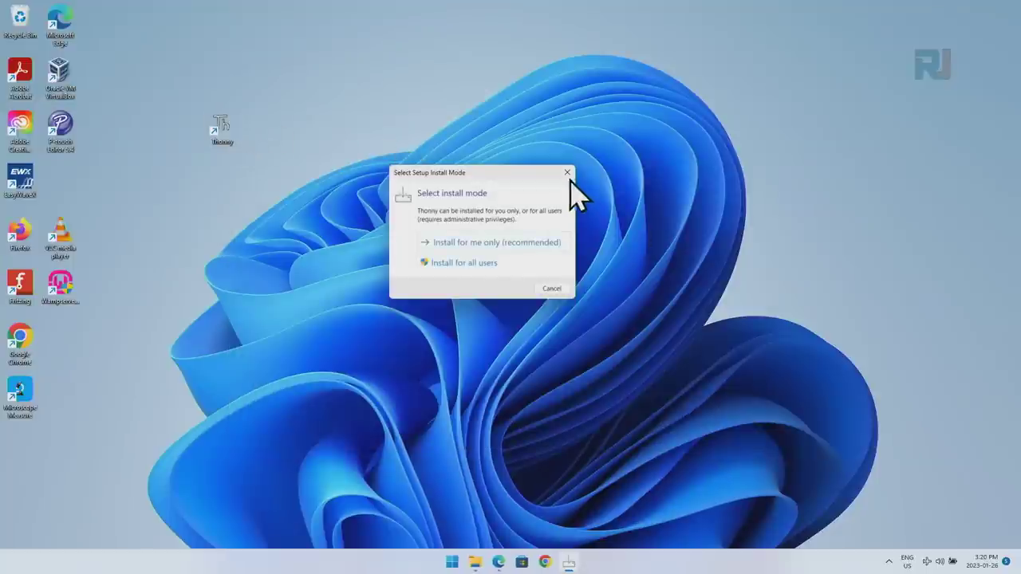
click(564, 172)
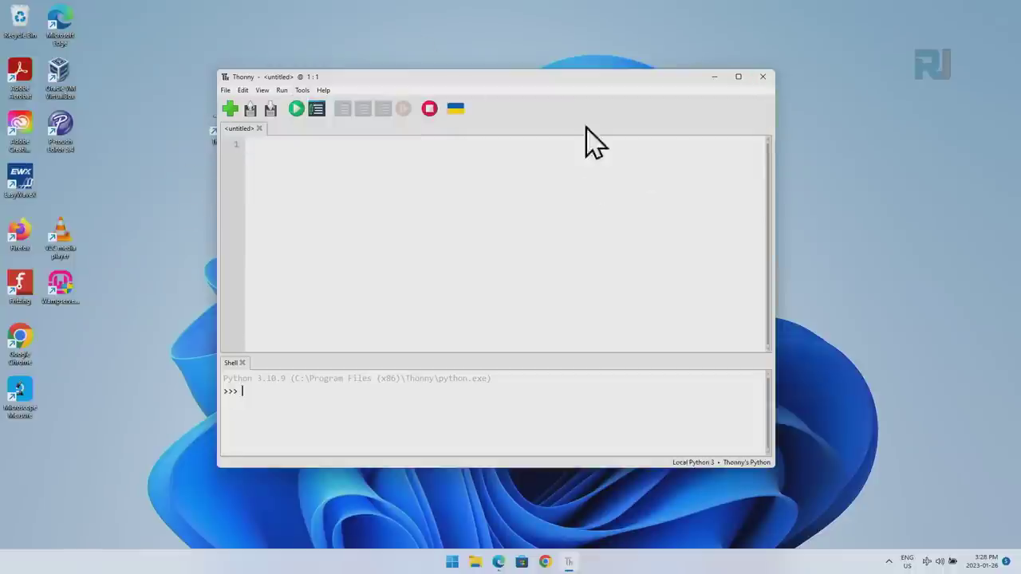
Set the UI mode to simple in Thonny's general options, then restart Thonny.
click(301, 90)
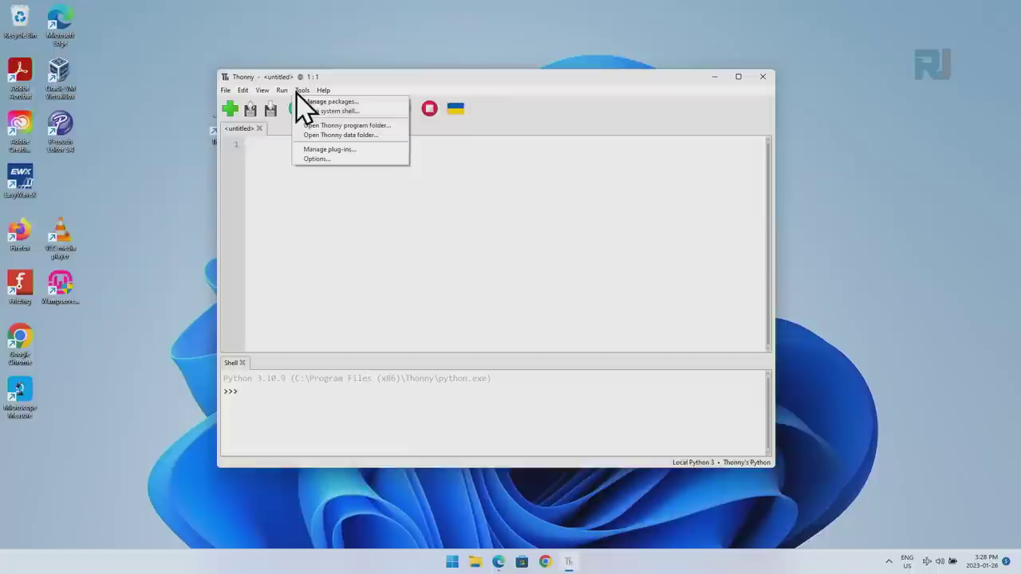
click(321, 161)
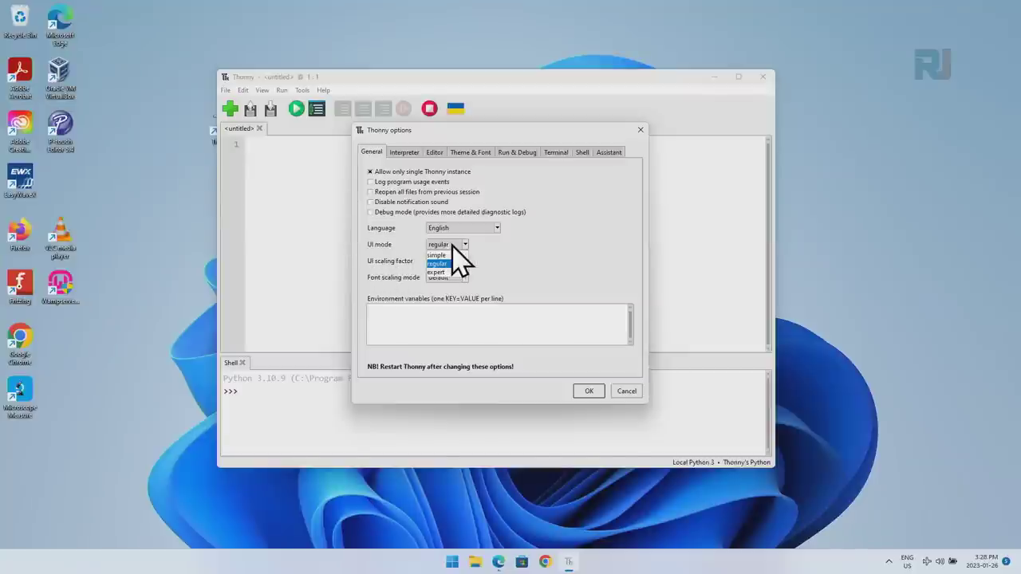
click(447, 255)
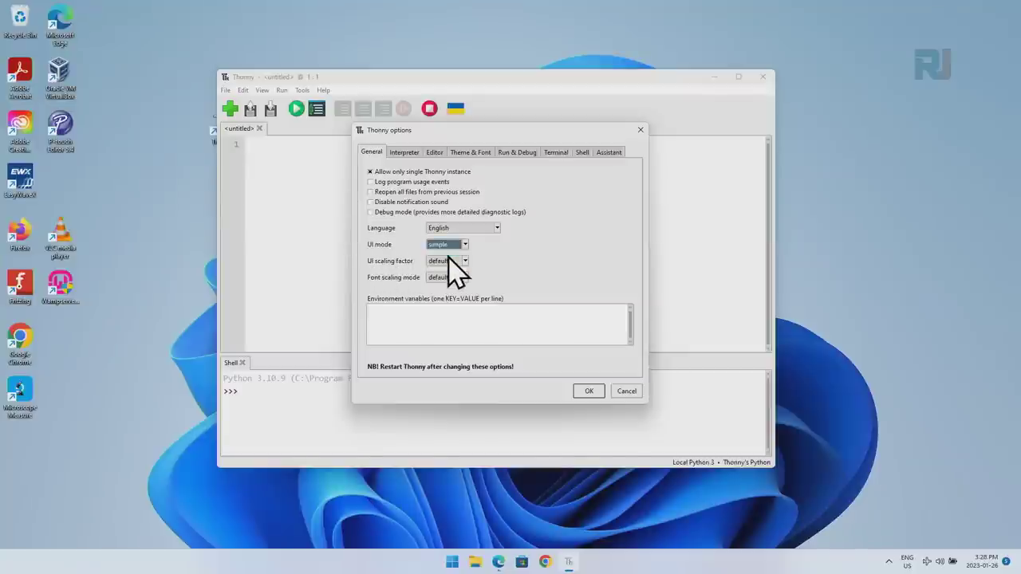
click(453, 244)
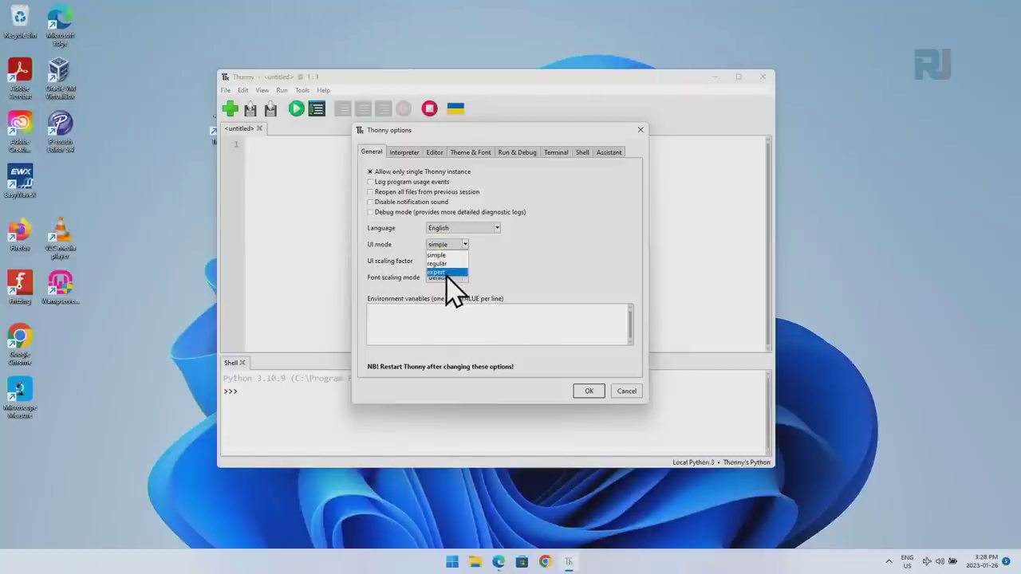
click(445, 251)
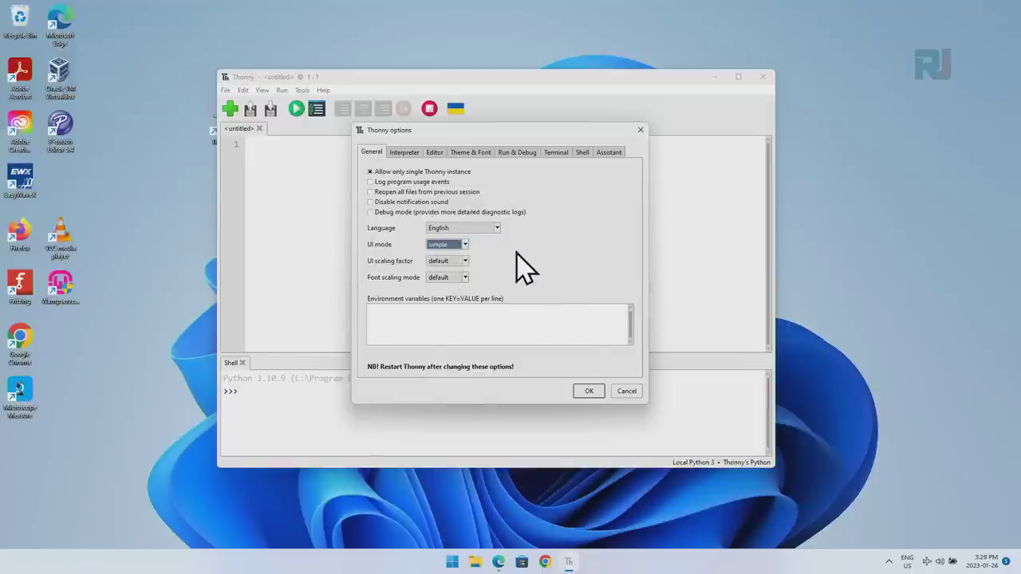
click(588, 391)
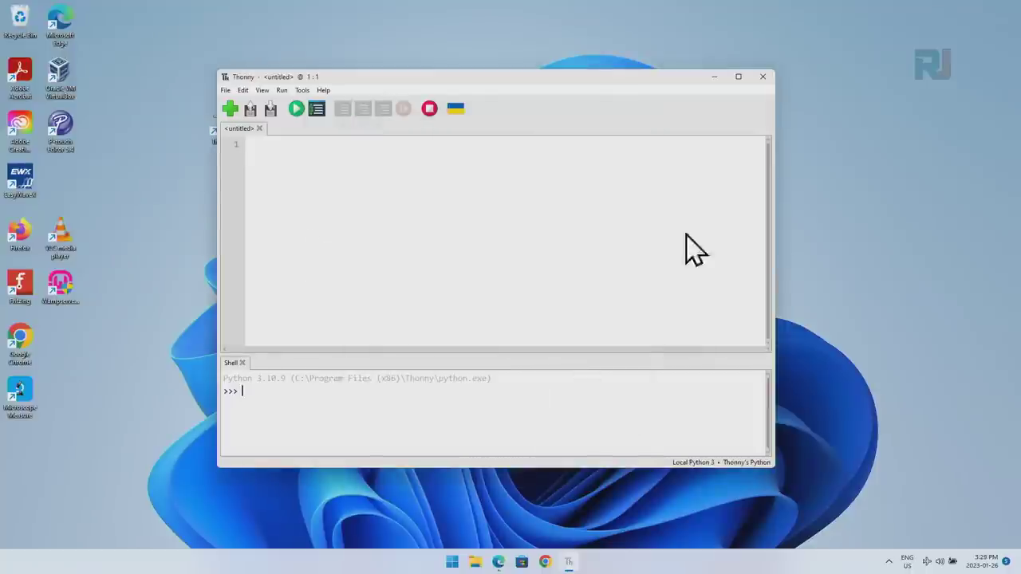
click(763, 80)
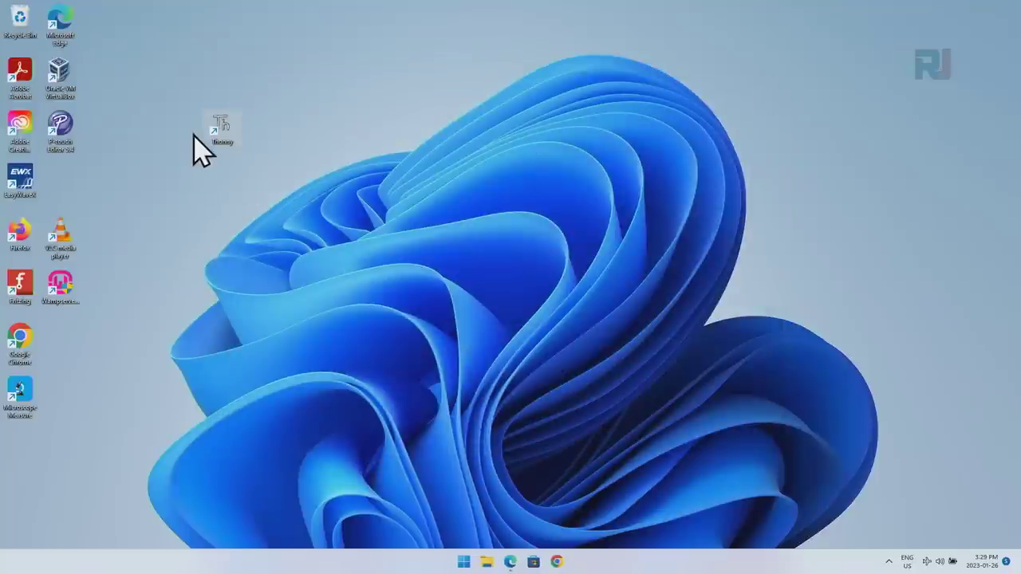
double_click(232, 134)
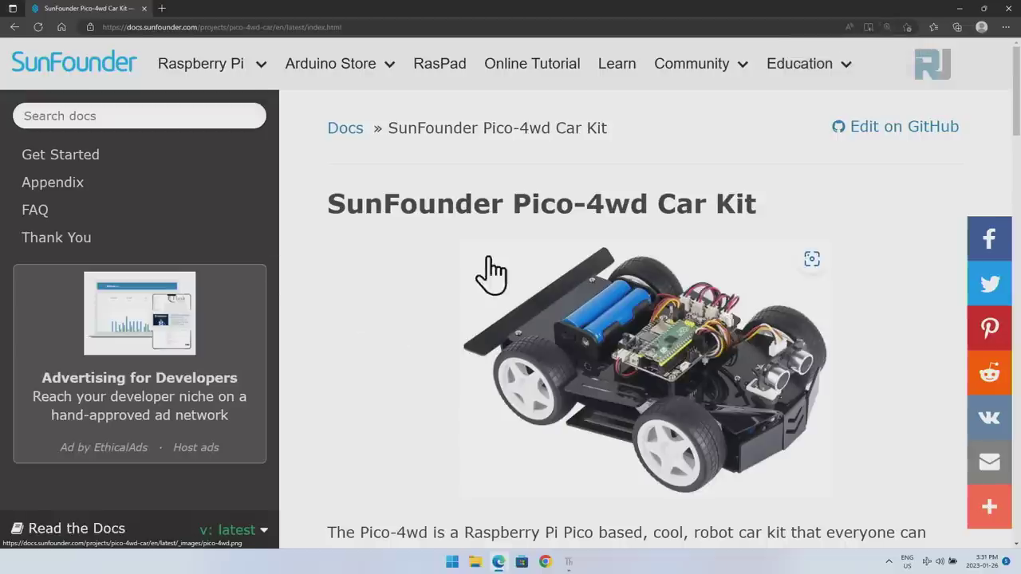
In the browser, open the "Upload the Libraries to Pico" page from the SunFounder Pico-4wd Car Kit's Get Started section.
click(85, 155)
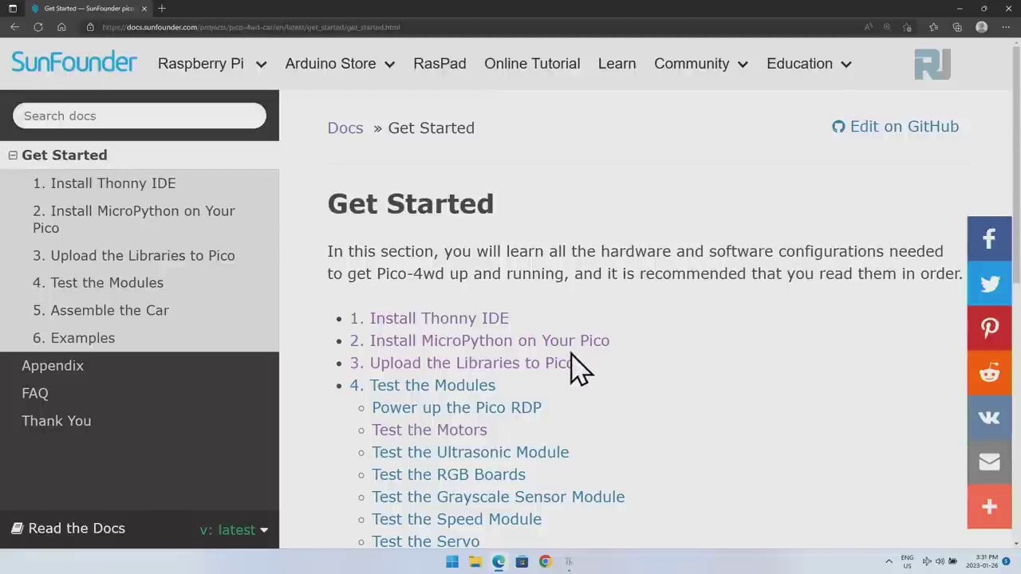
click(494, 365)
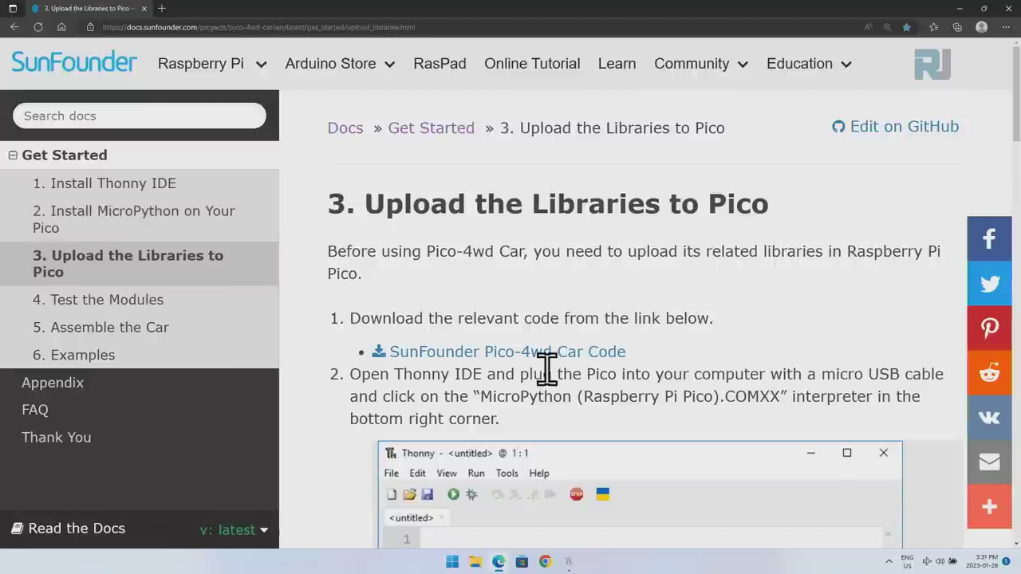
scroll(552, 378, down, 1)
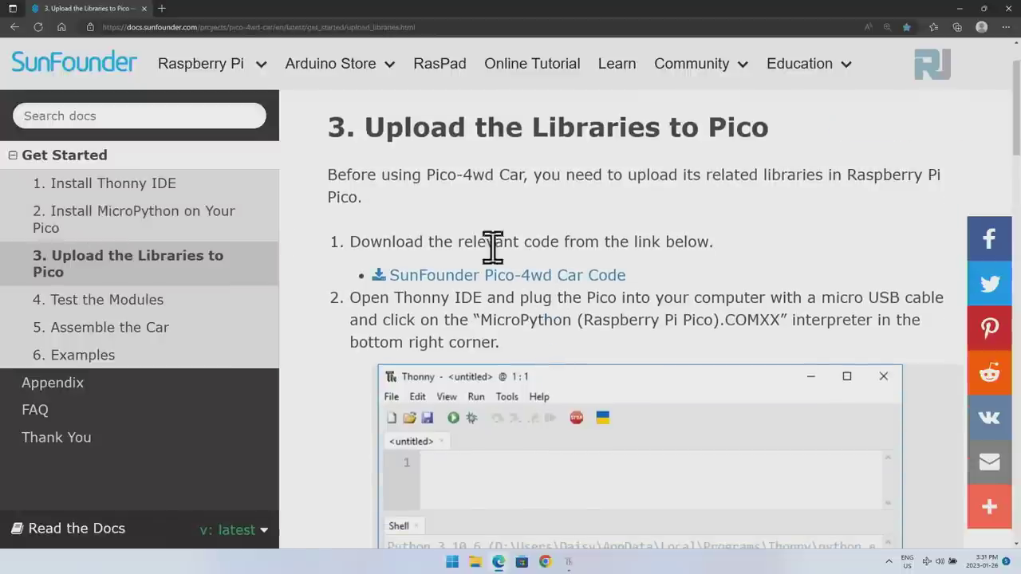
Save the SunFounder Pico-4wd Car Code archive as pico_4wd_car-main in the Downloads folder.
right_click(472, 292)
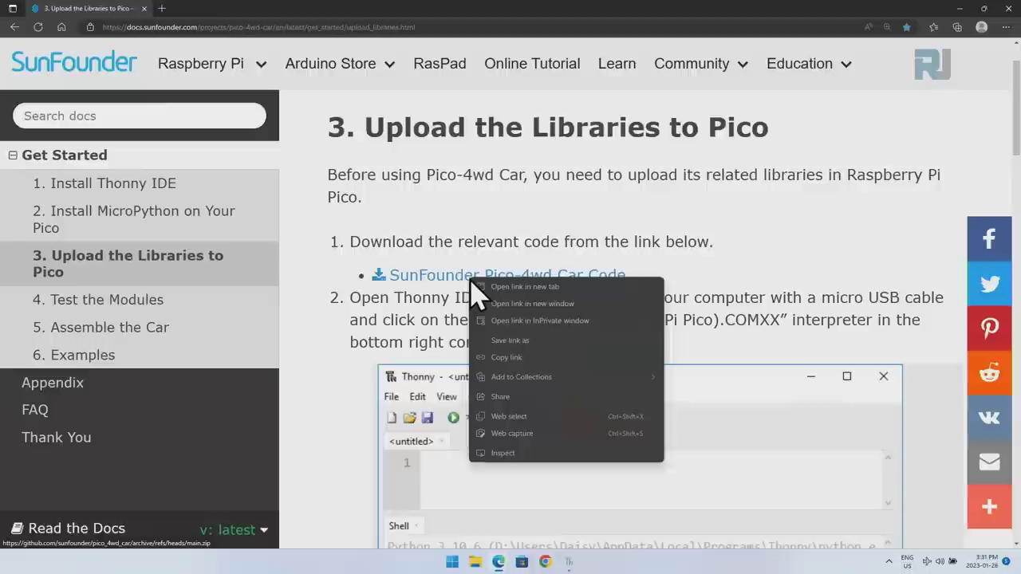
click(508, 341)
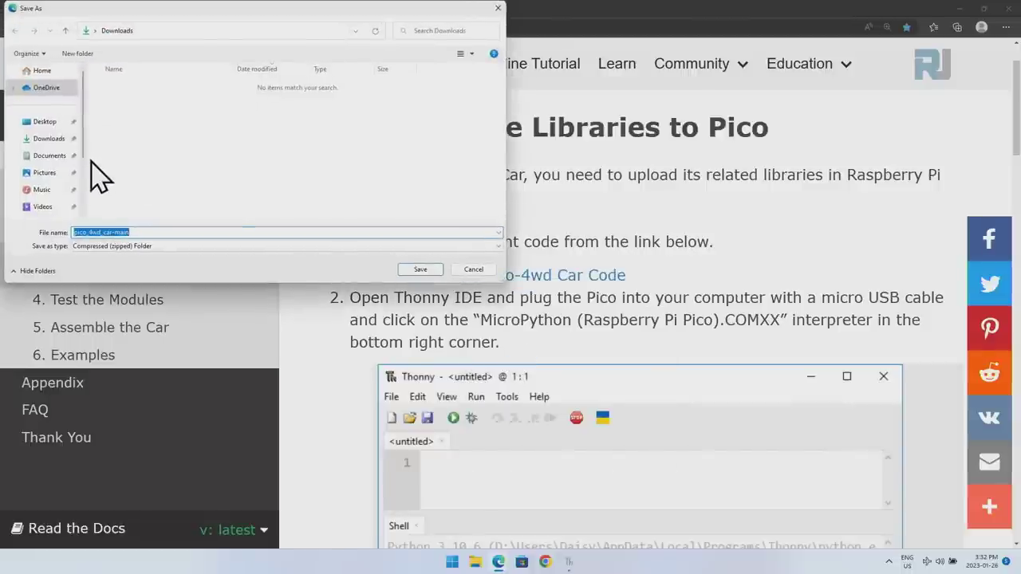
scroll(55, 107, down, 2)
click(49, 73)
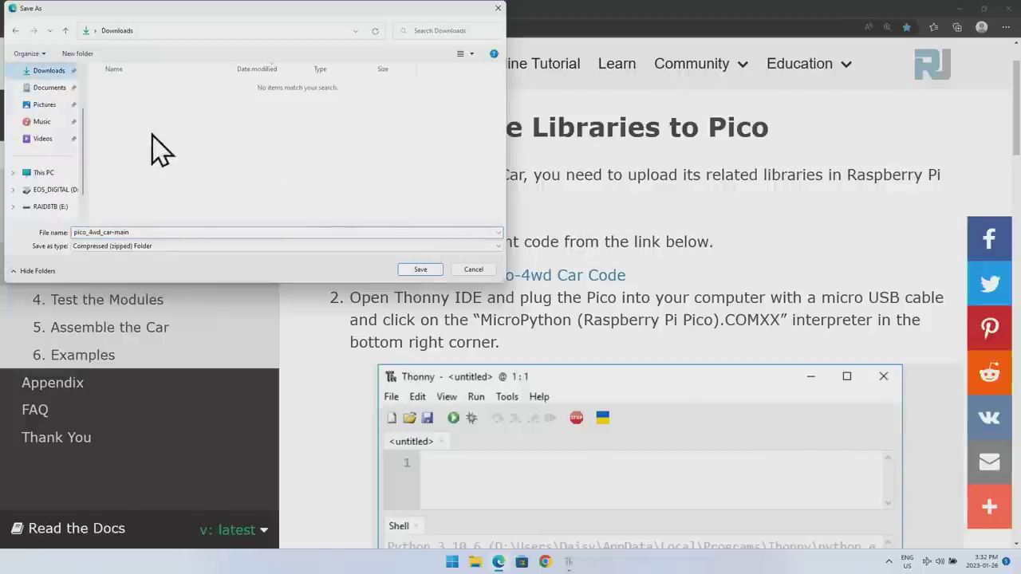
click(409, 270)
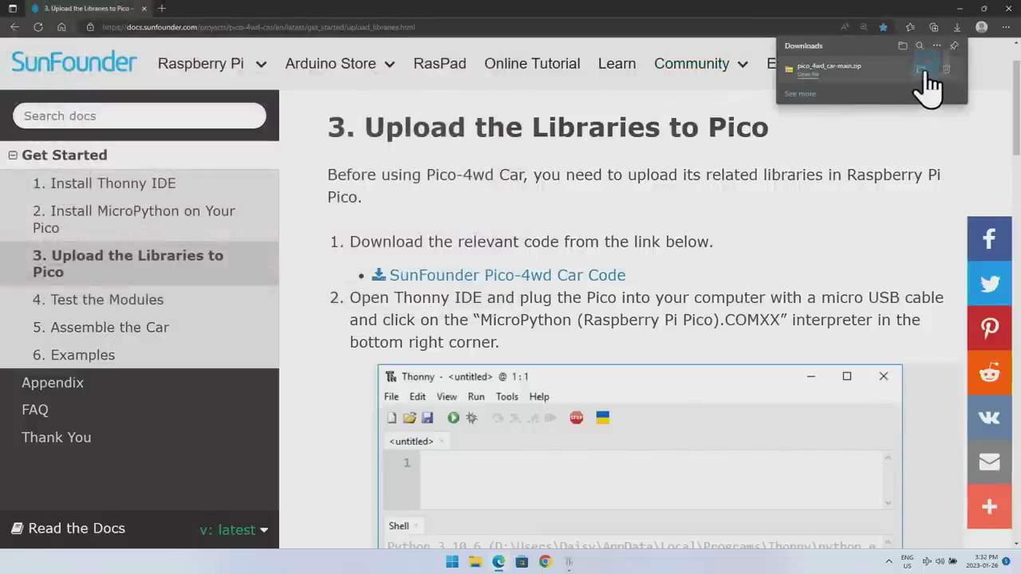
Show the downloaded archive in its folder and extract it to pico_4wd_car-main in Downloads, closing the window with the extracted files.
click(924, 70)
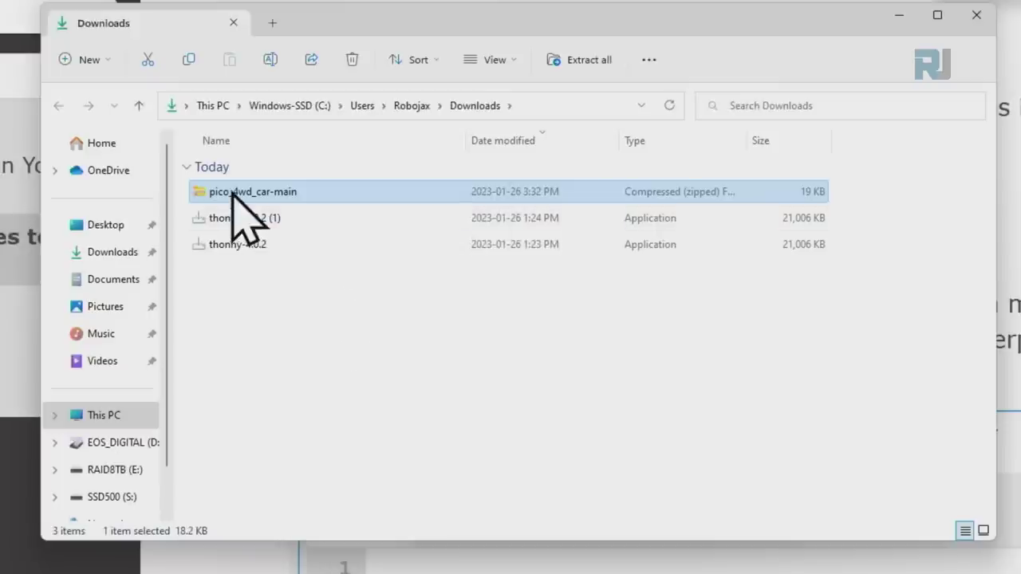
right_click(233, 191)
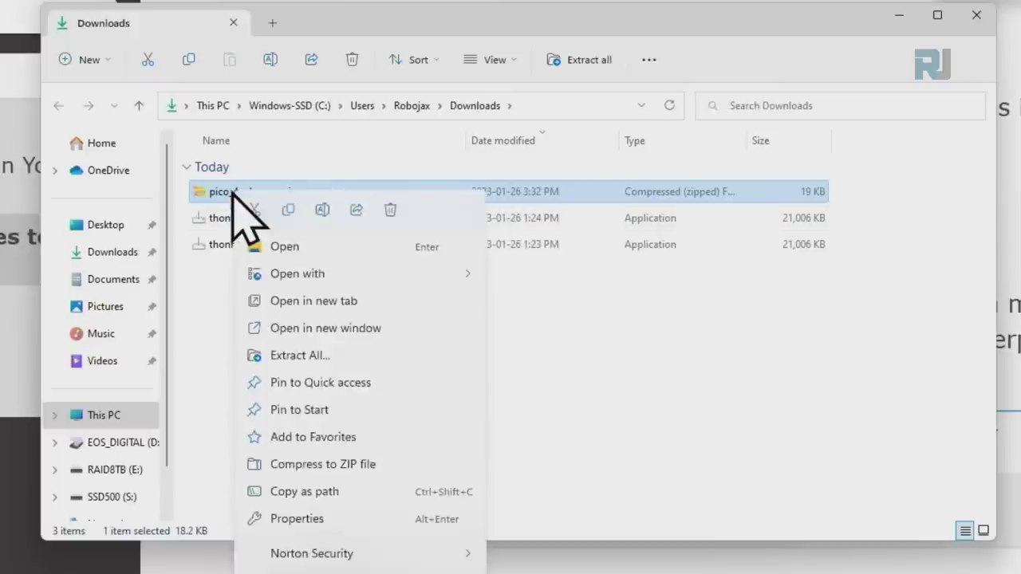
click(296, 356)
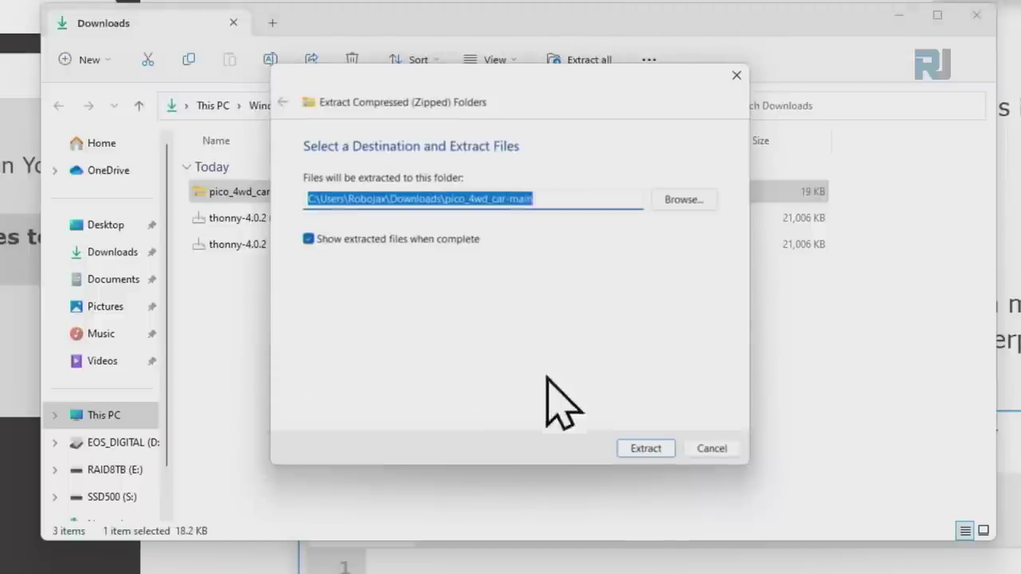
click(639, 452)
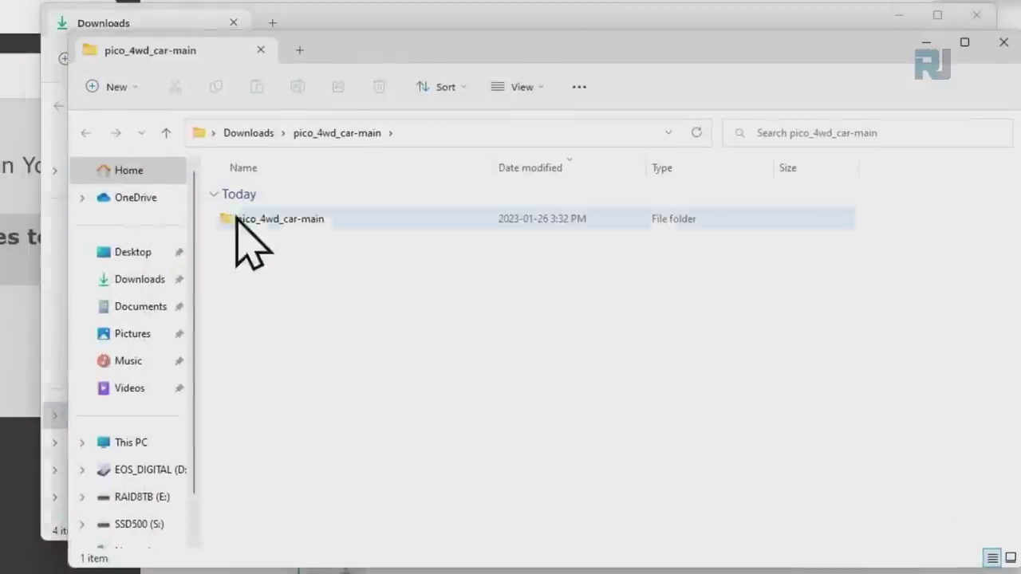
click(998, 44)
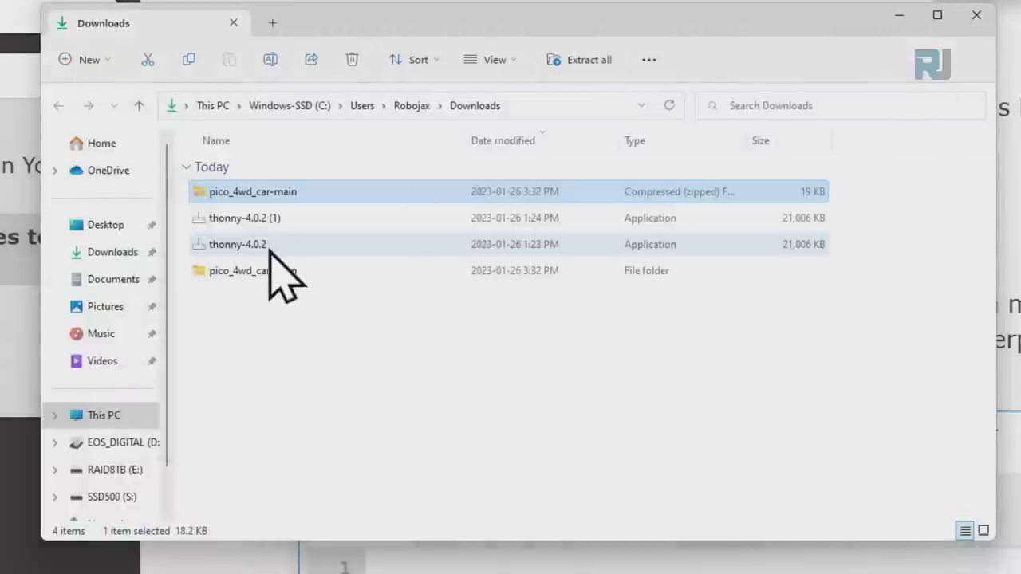
Delete the zipped pico_4wd_car-main archive from Downloads, keeping the extracted folder.
click(231, 275)
click(240, 198)
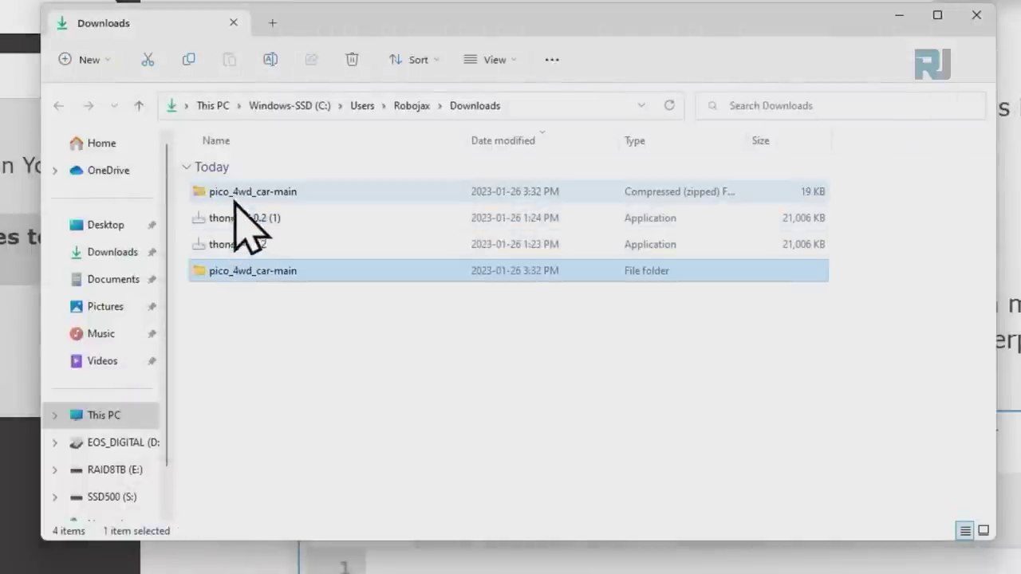
key(Delete)
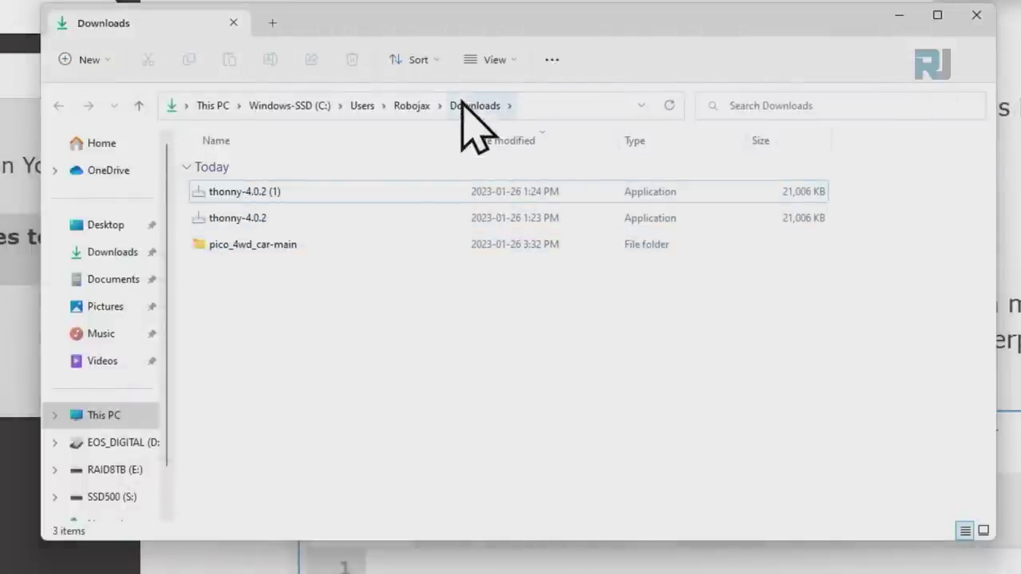
Examine the contents of the extracted pico_4wd_car-main folder and its nested folder, then return to the outer folder.
click(231, 249)
double_click(231, 248)
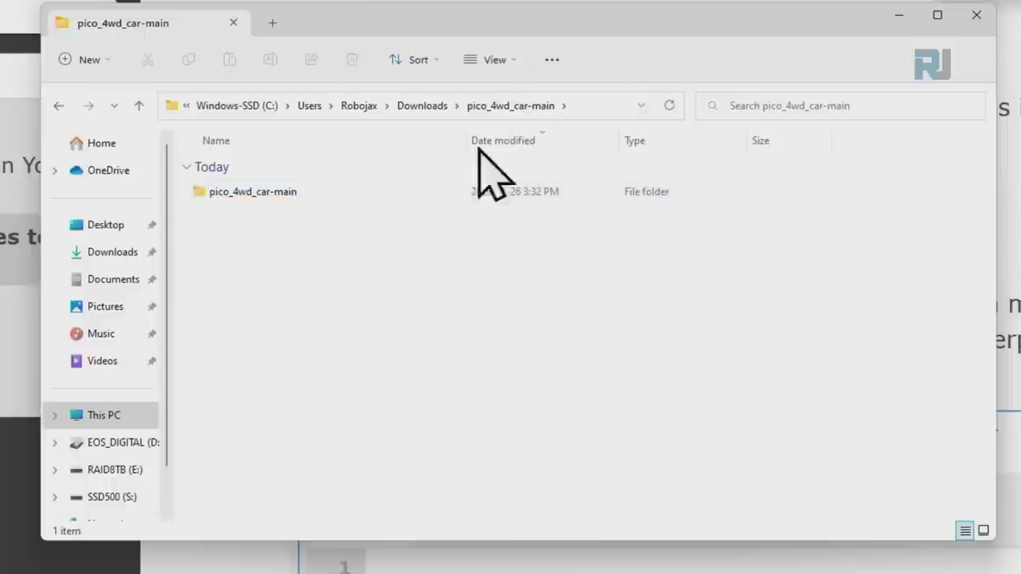
double_click(279, 199)
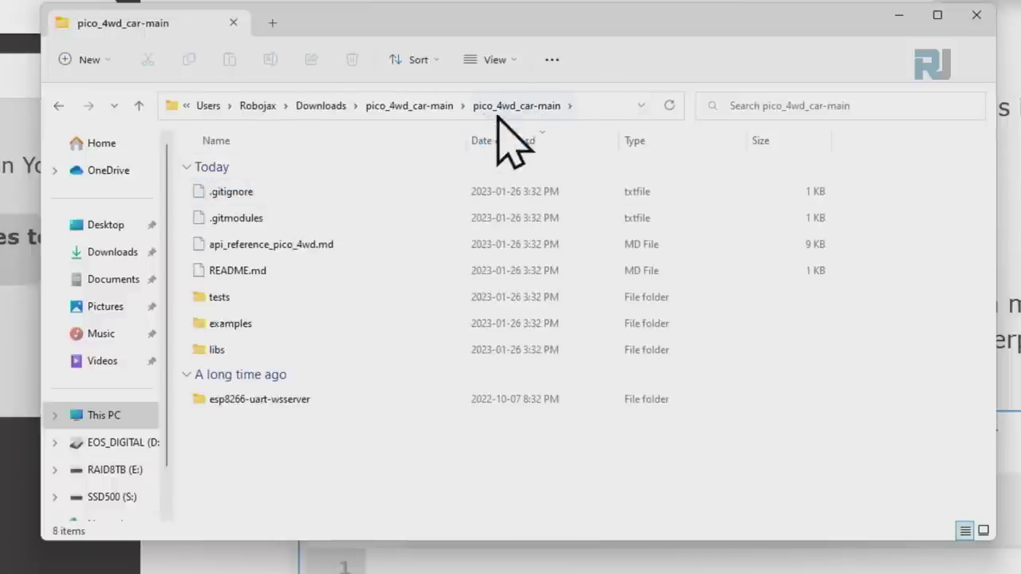
click(427, 106)
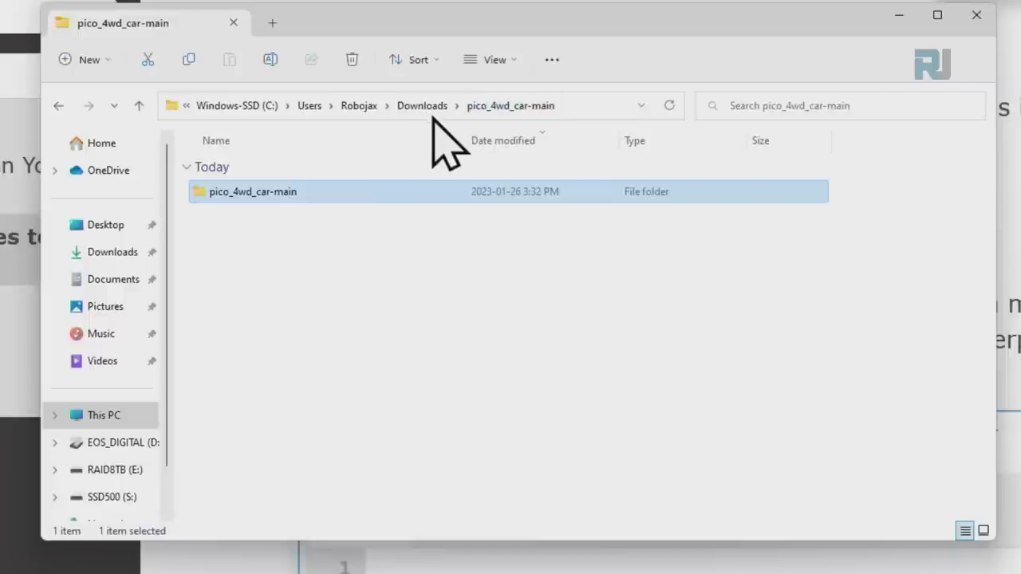
Move the nested pico_4wd_car-main folder up into Downloads, merging it with the outer folder, and open it to check its contents.
right_click(258, 195)
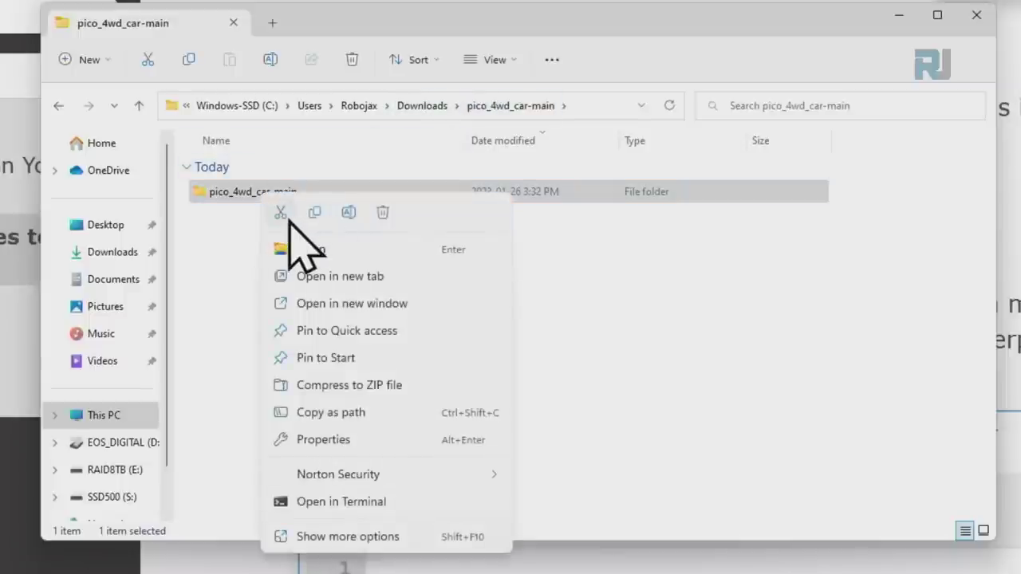
click(279, 212)
click(423, 106)
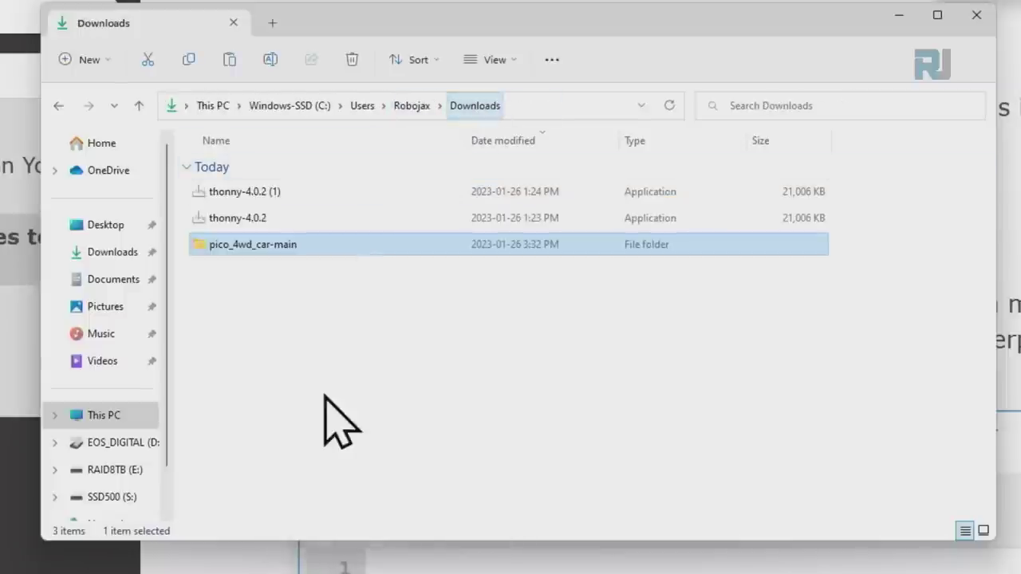
right_click(329, 375)
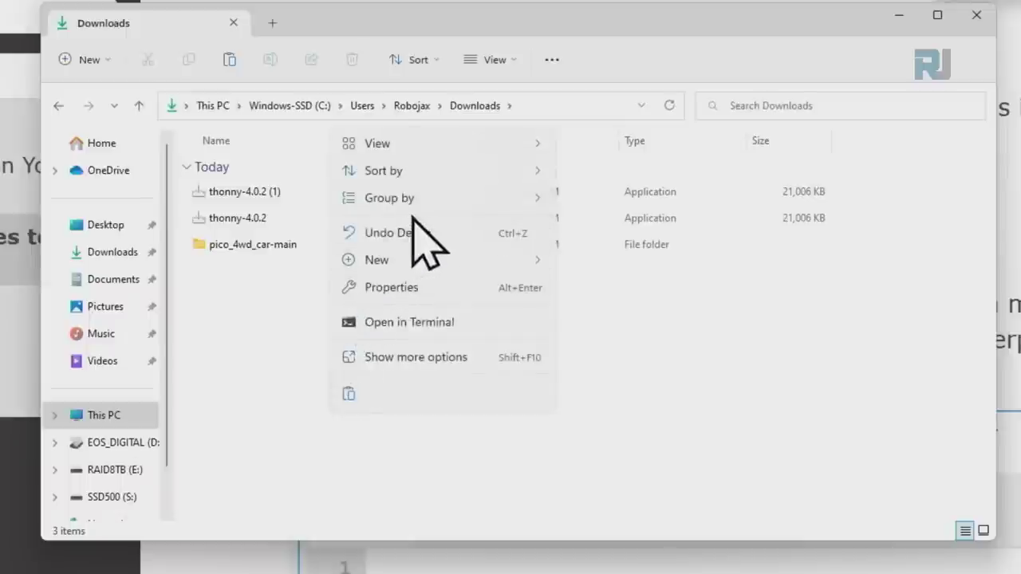
click(349, 393)
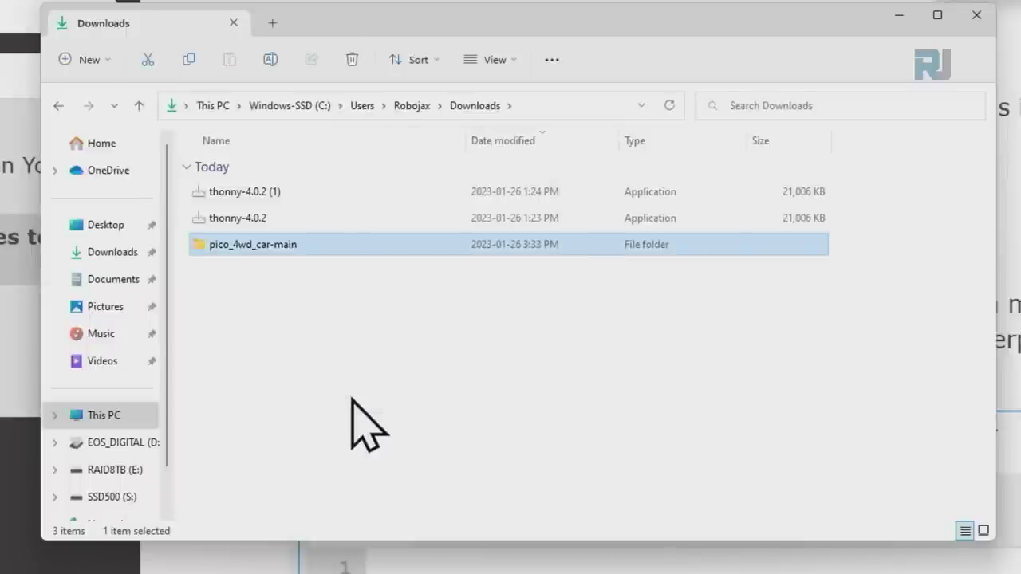
double_click(214, 254)
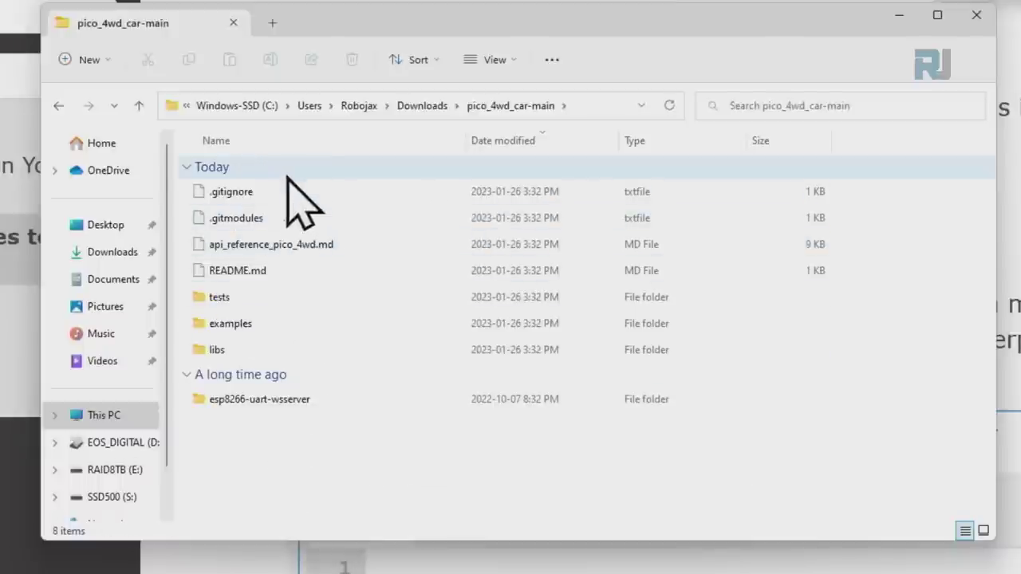
click(295, 144)
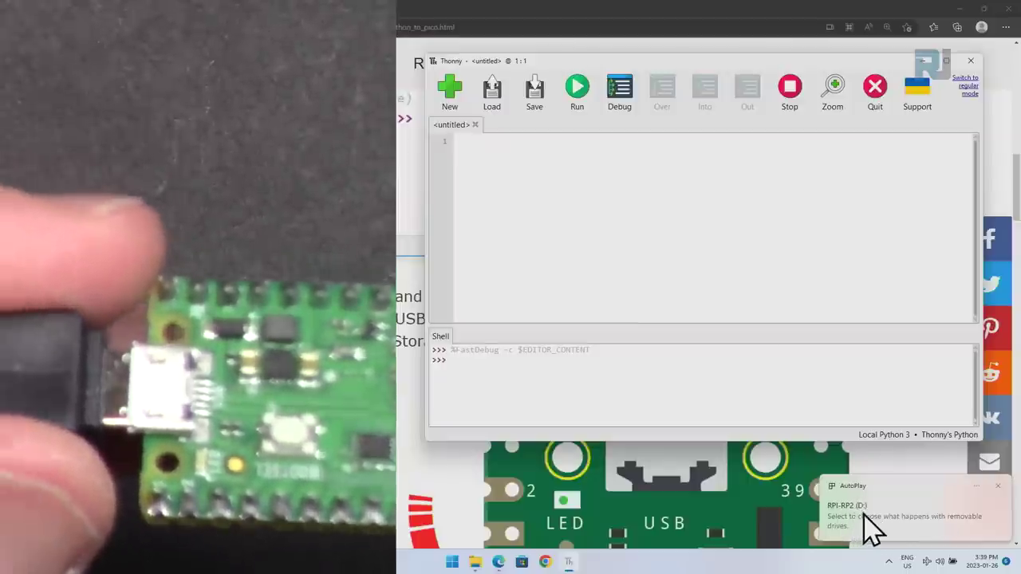
Switch to File Explorer, move its window aside and inspect the RPI-RP2 (D:) drive, both directly and under This PC.
click(476, 562)
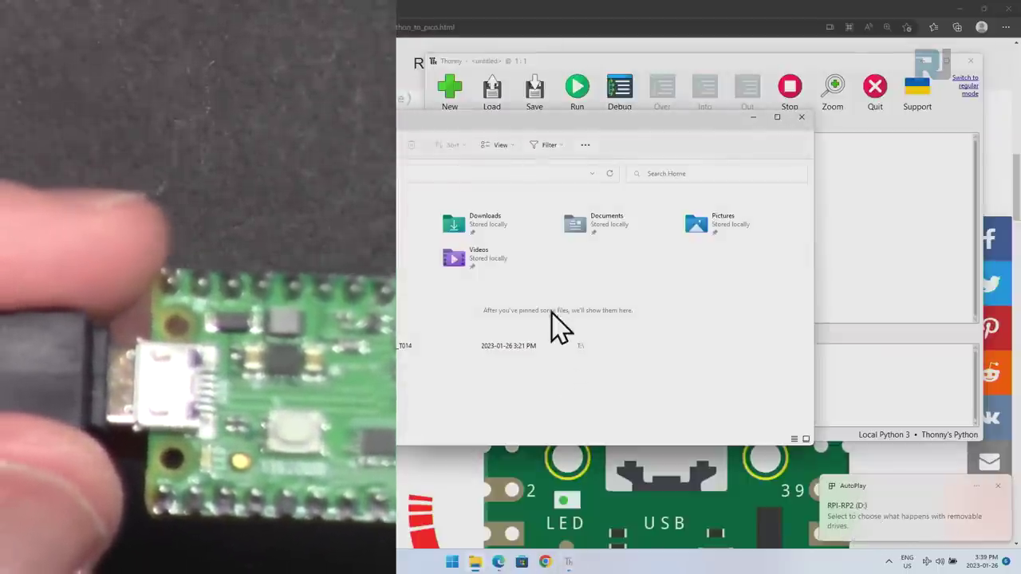
drag(496, 141, 1020, 144)
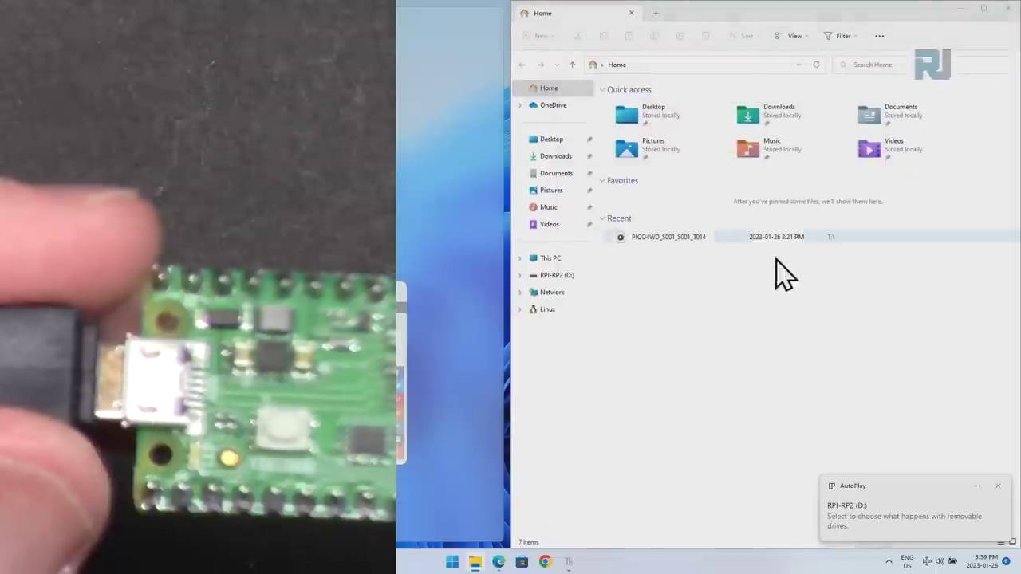
click(558, 276)
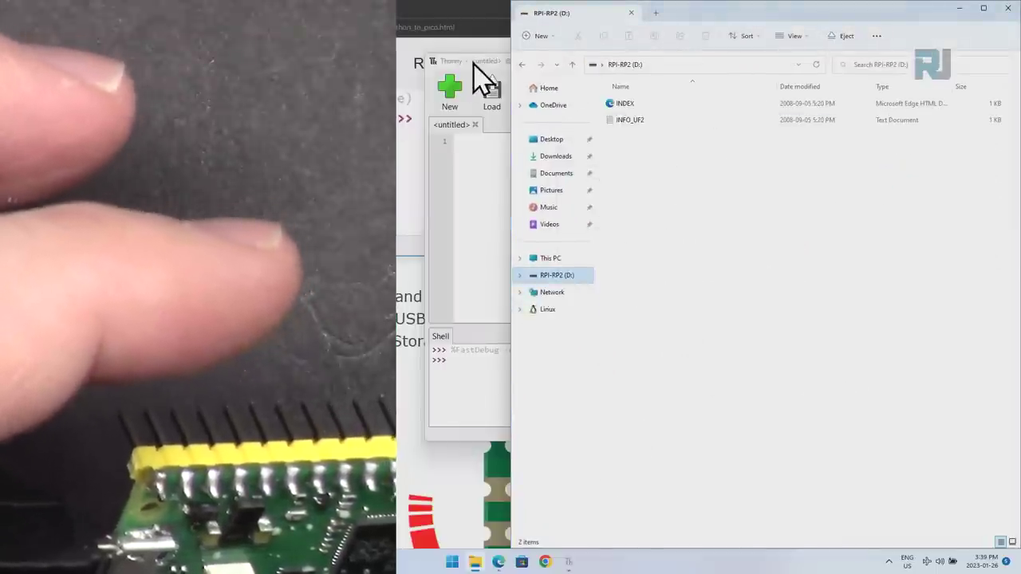
click(550, 258)
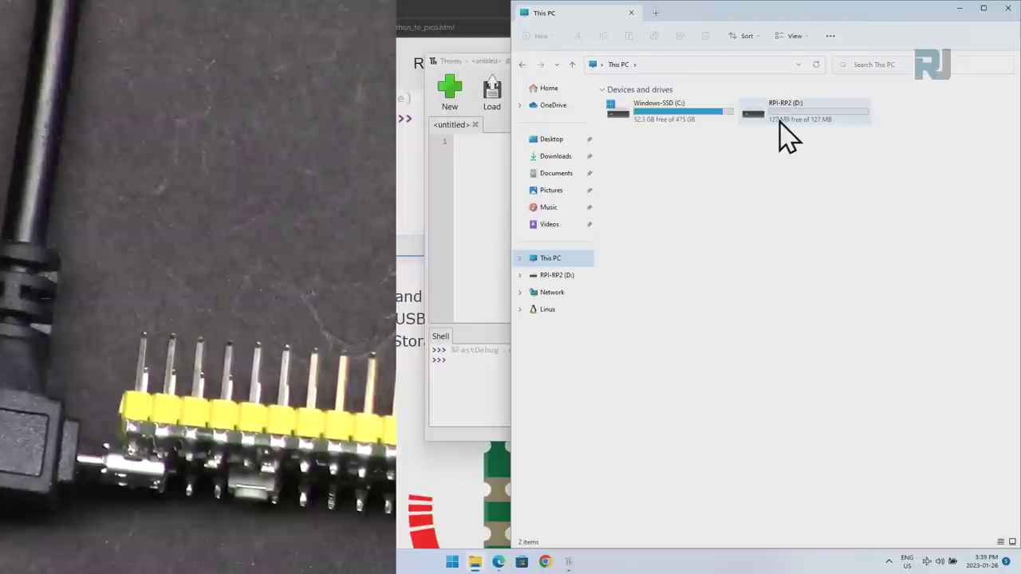
double_click(800, 134)
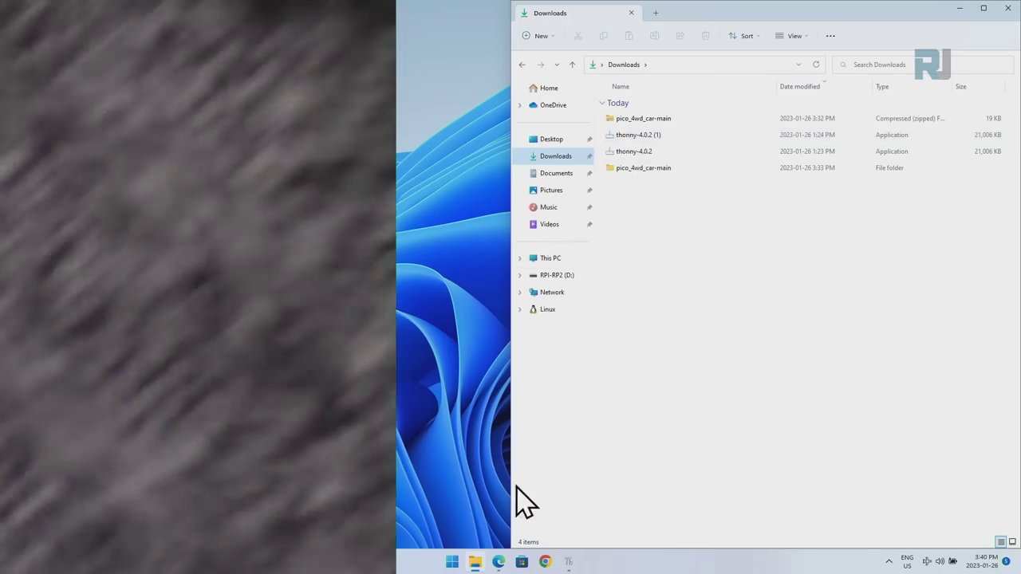
Search Windows for "file", open File Explorer Options and place its dialog beside the Downloads window.
click(454, 562)
click(453, 562)
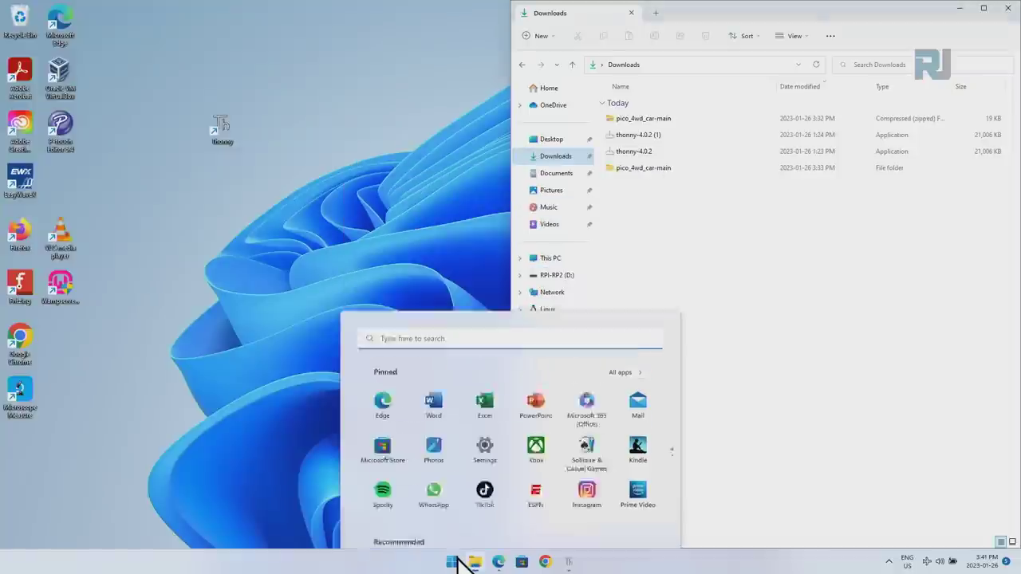
click(453, 561)
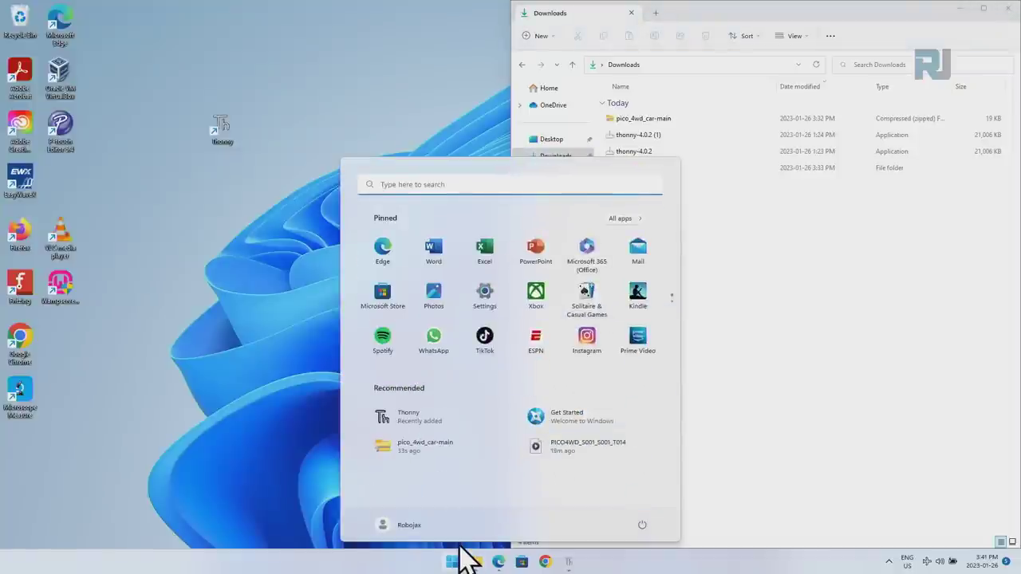
text(file)
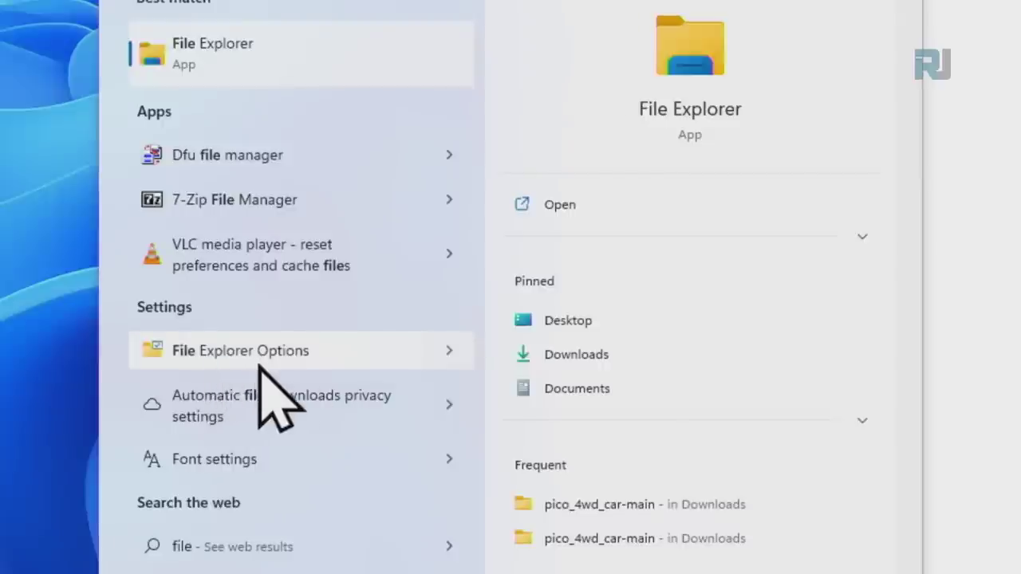
click(259, 359)
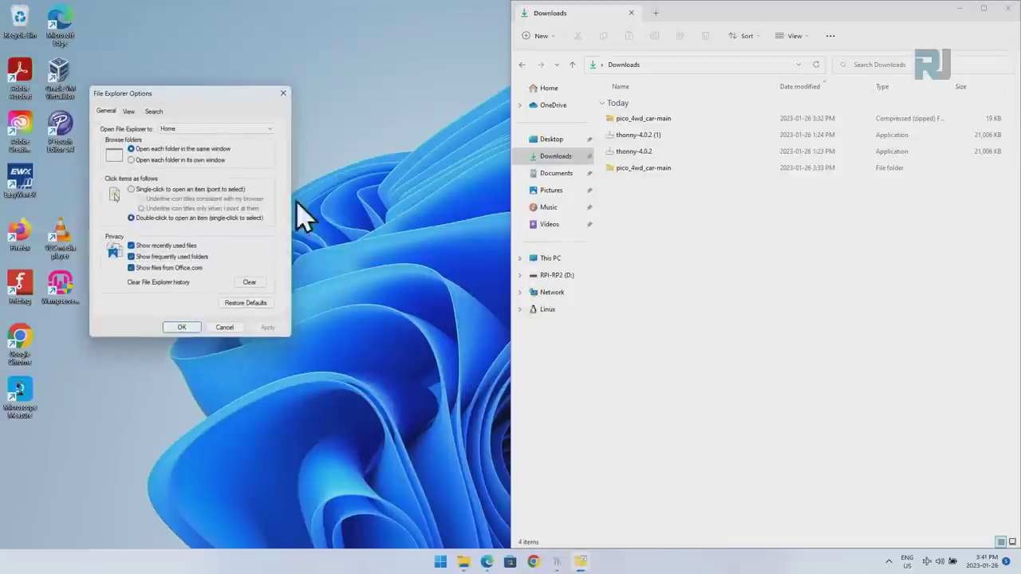
drag(240, 93, 399, 56)
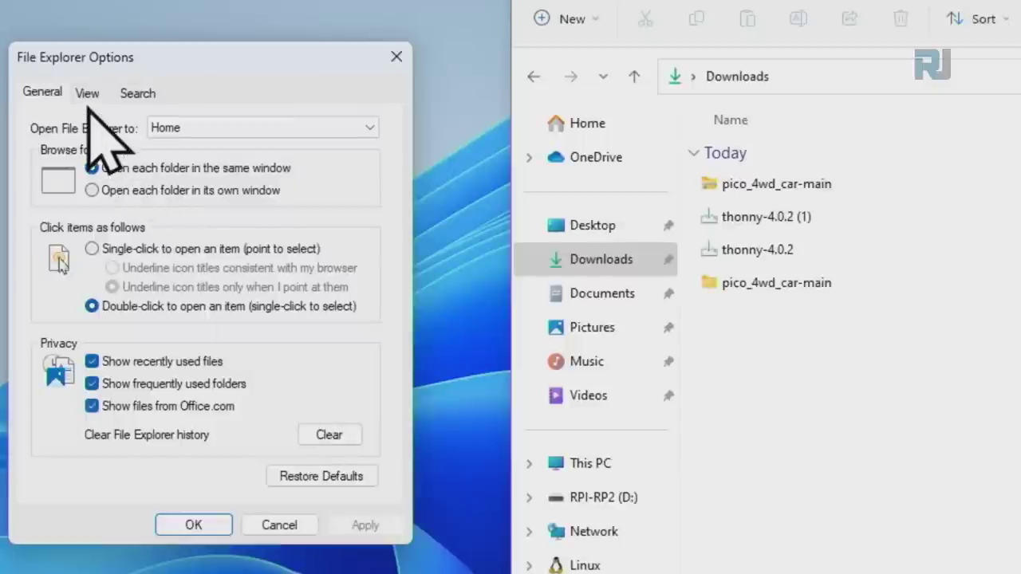
Turn off "Hide extensions for known file types", apply the change and close the options.
click(299, 73)
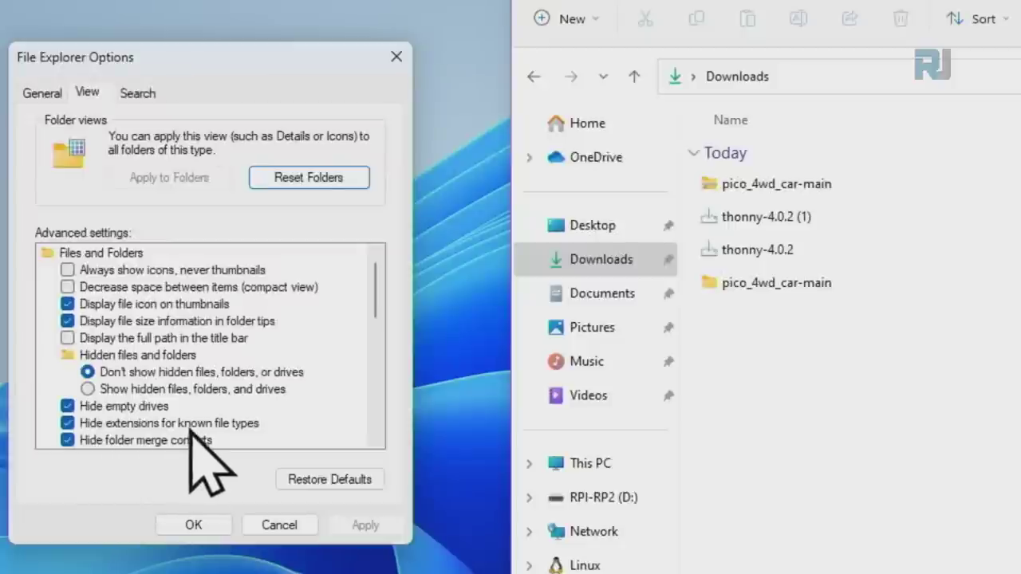
click(67, 423)
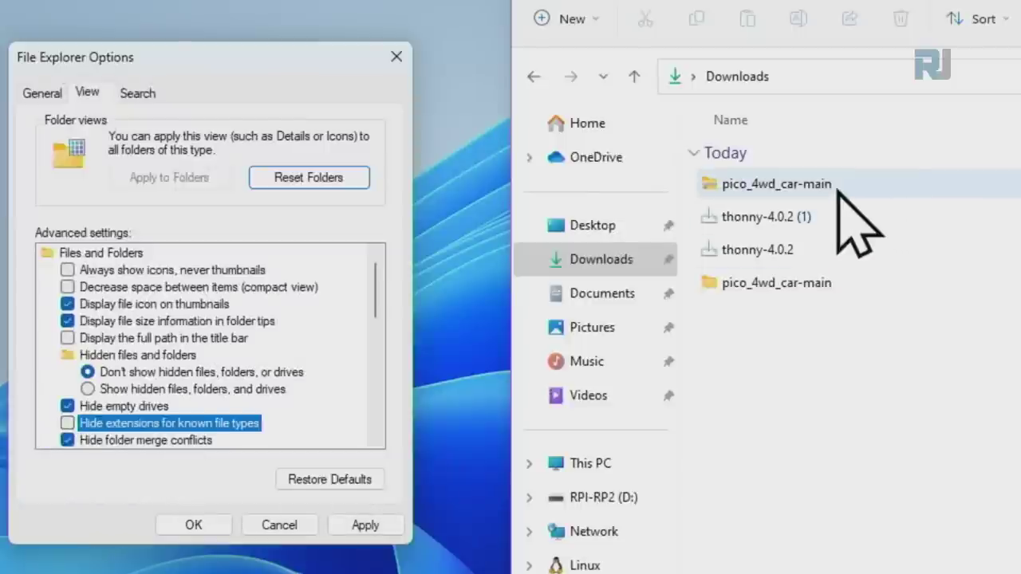
click(375, 534)
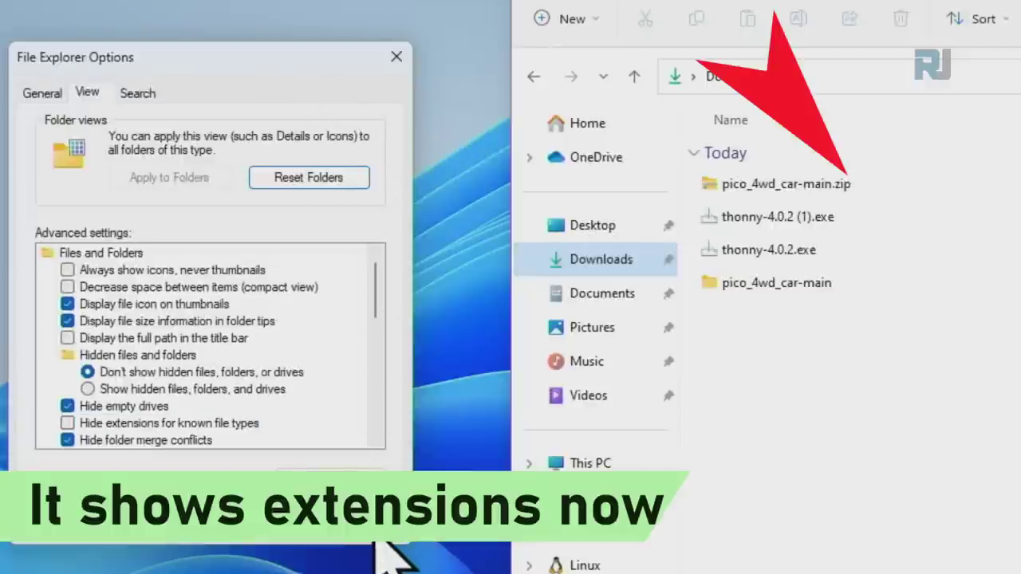
click(396, 58)
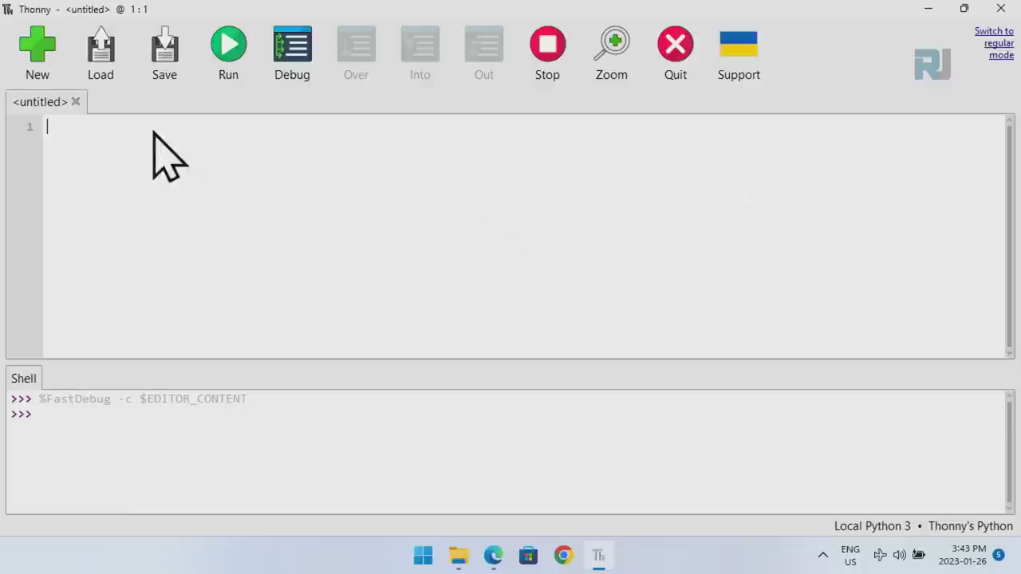
In Thonny, install MicroPython 1.19.1 for the Raspberry Pi Pico / Pico H variant on the RPI-RP2 (D:) volume and close the installer.
click(948, 527)
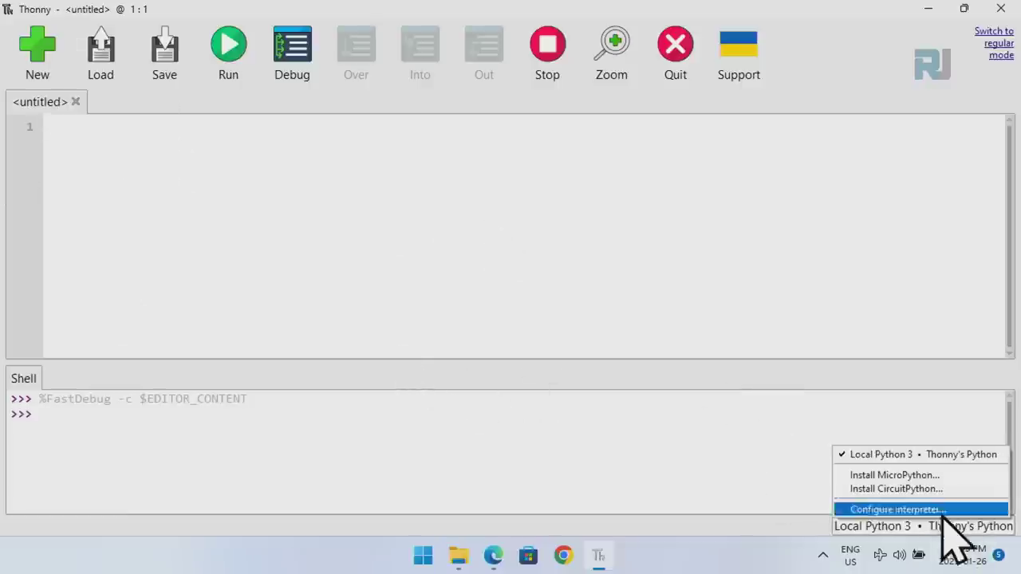
click(940, 477)
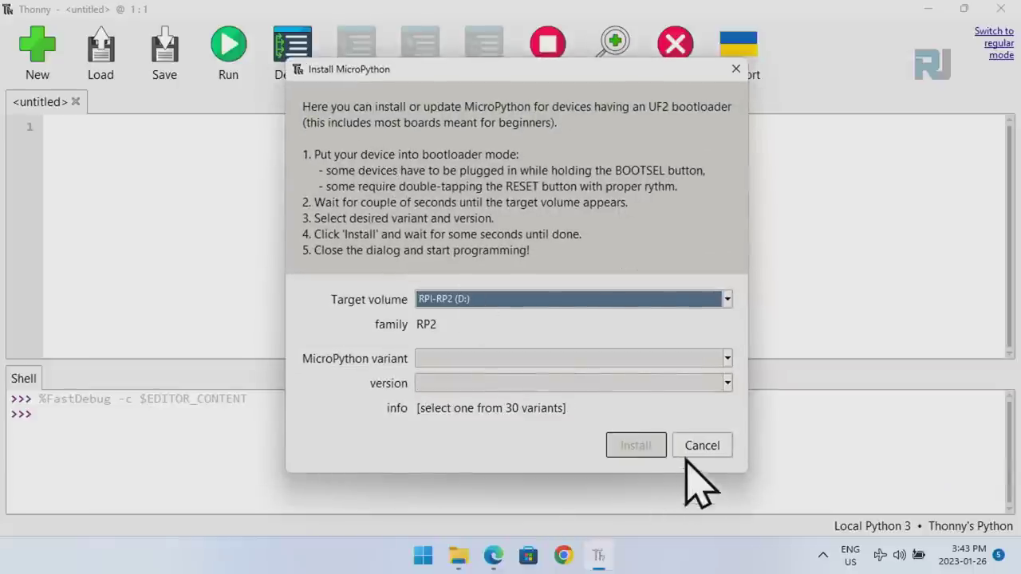
click(576, 359)
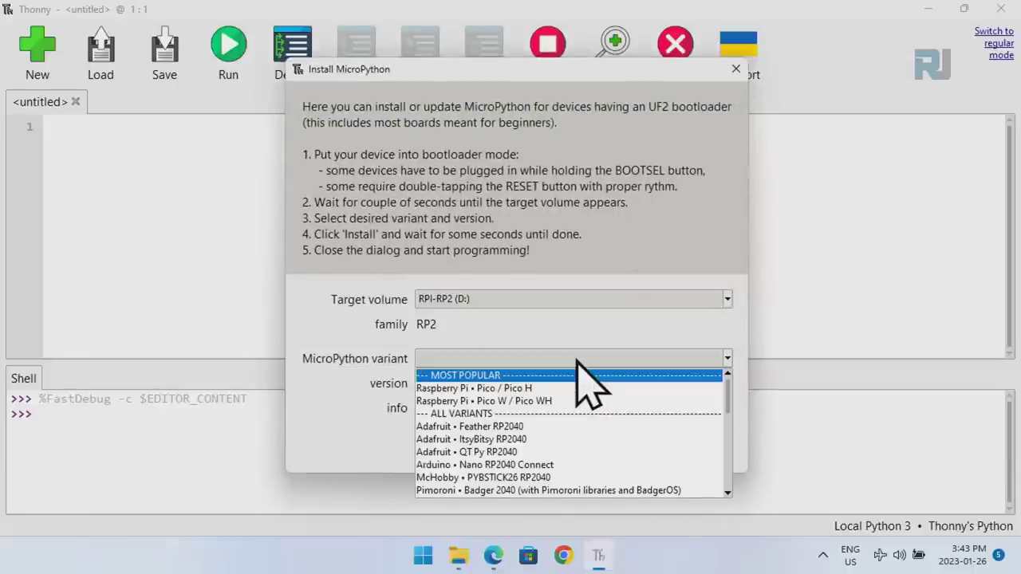
click(530, 390)
key(Tab)
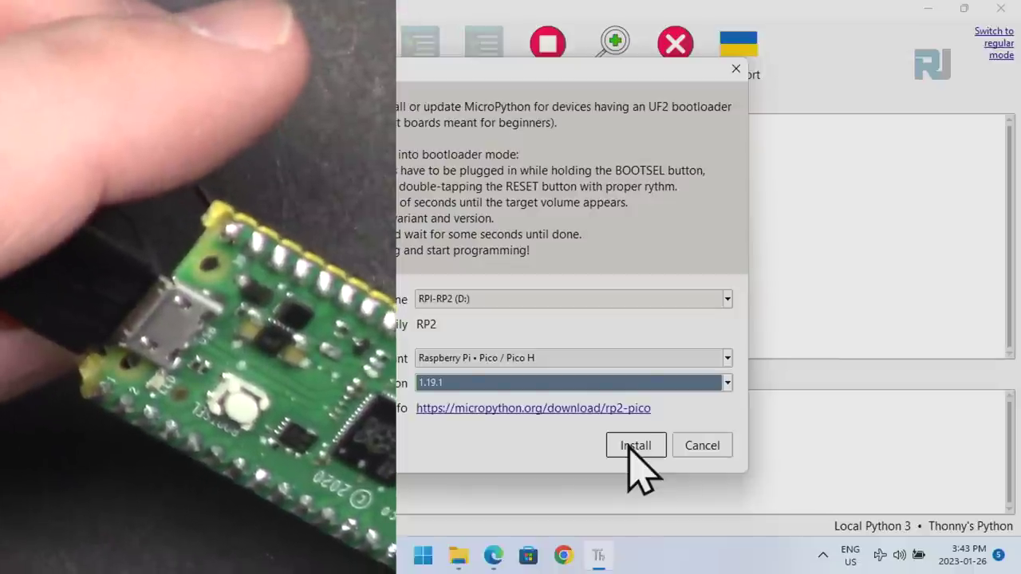
click(636, 447)
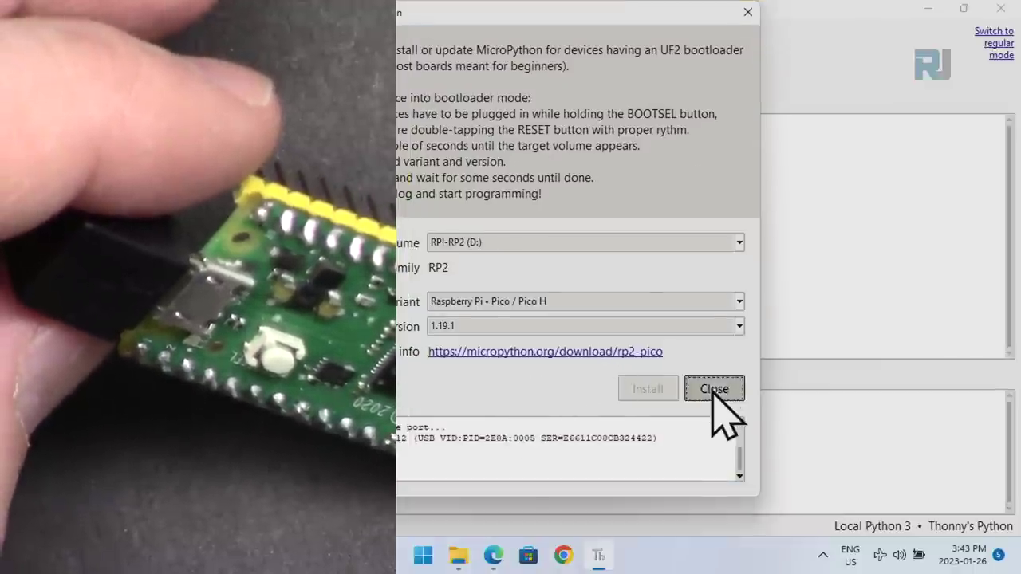
click(712, 391)
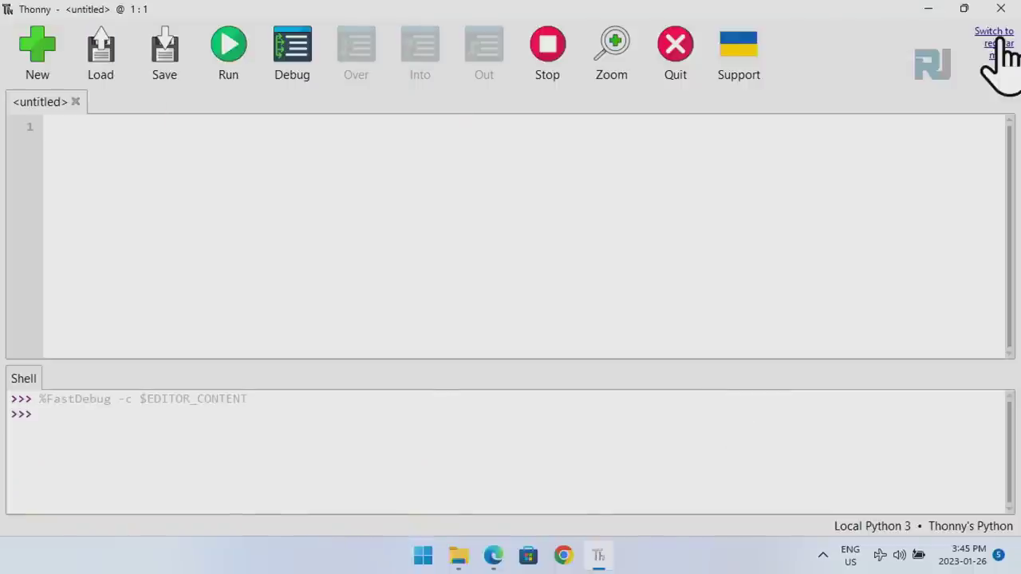
Switch Thonny to regular mode, accept the notice and close the program for a restart.
click(1003, 44)
click(631, 344)
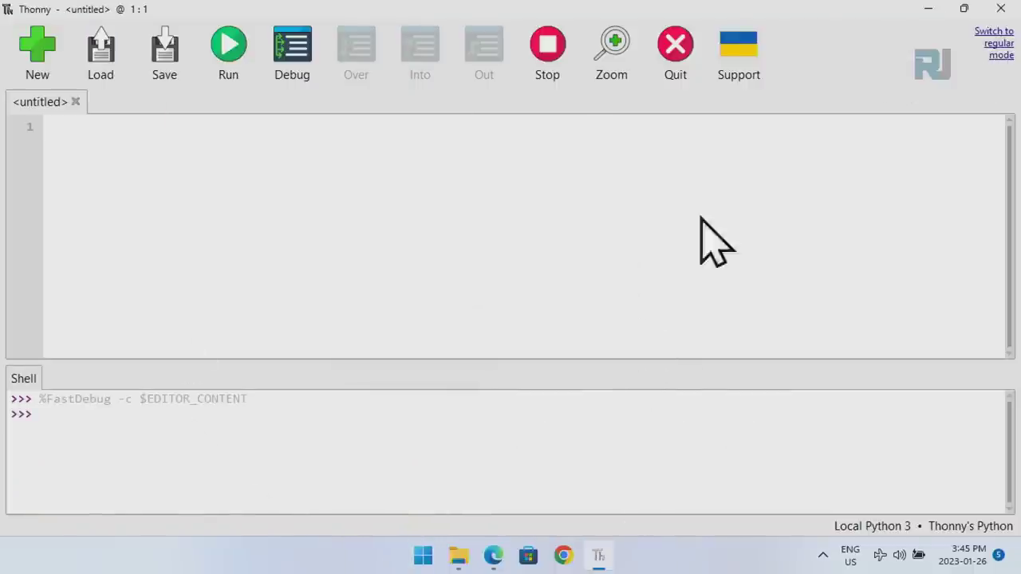
click(1011, 15)
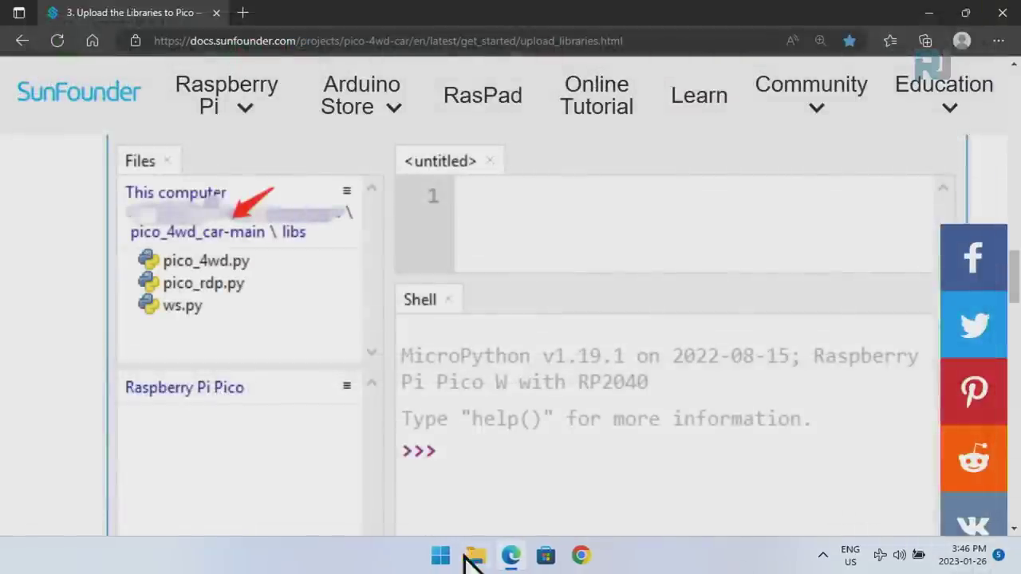
Switch to File Explorer, go from the examples folder back to Downloads and open the extracted pico_4wd_car-main folder.
click(510, 556)
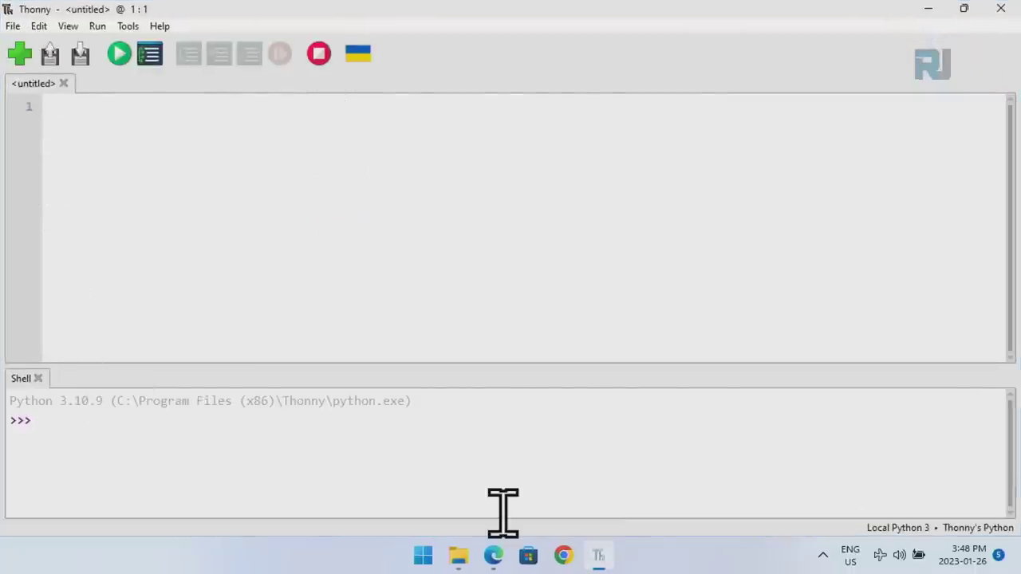
click(457, 557)
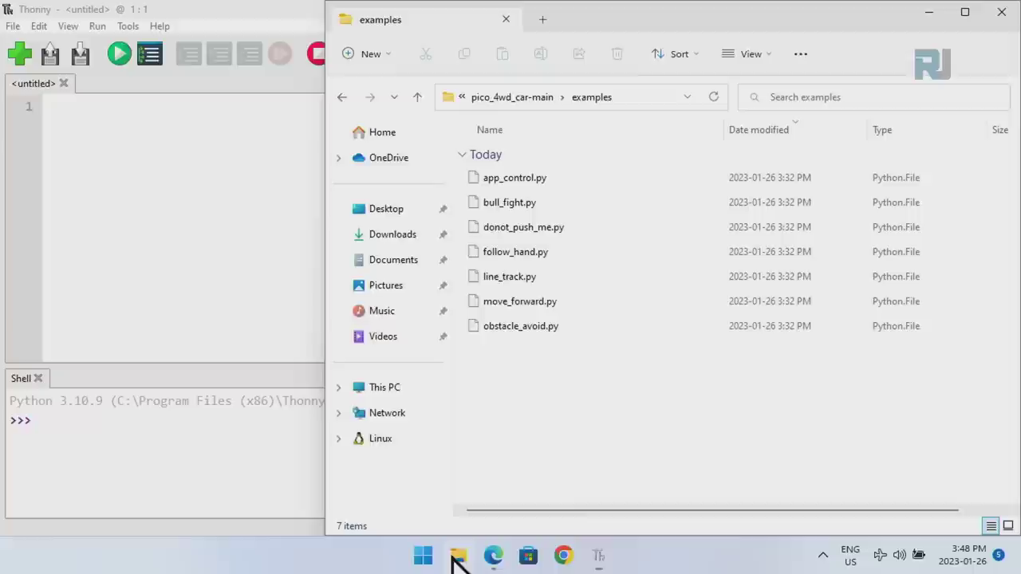
click(522, 103)
click(515, 98)
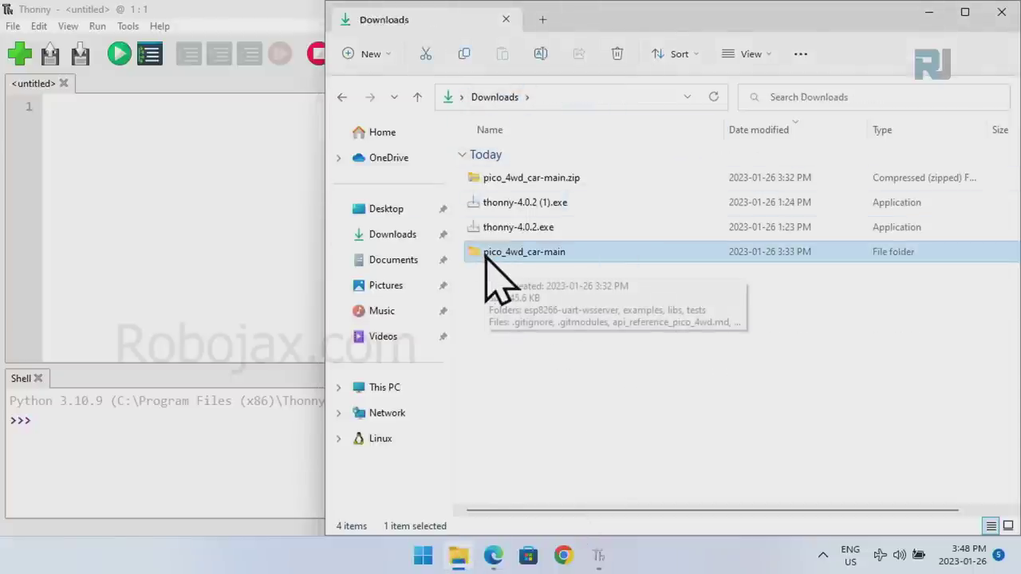
double_click(478, 252)
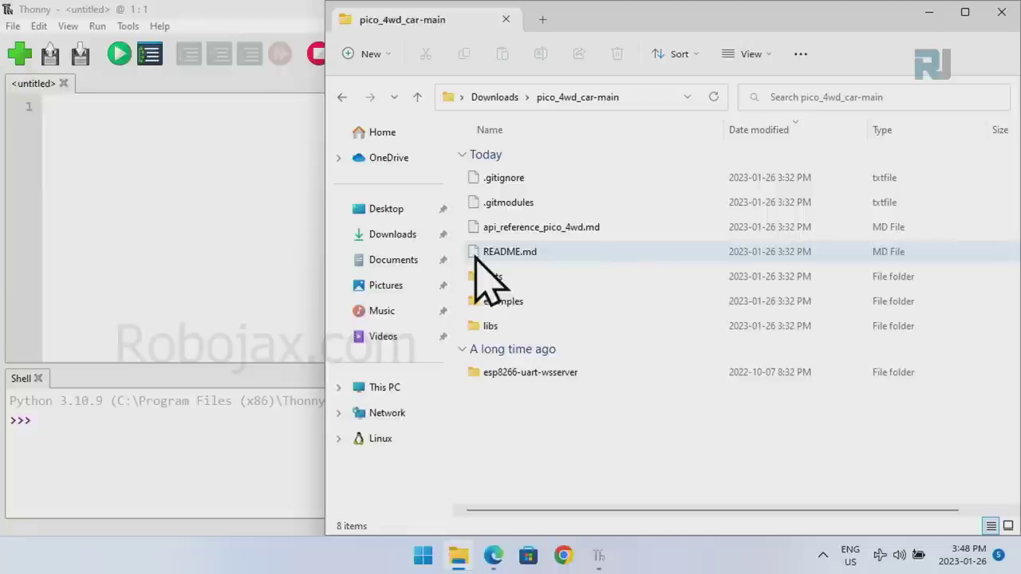